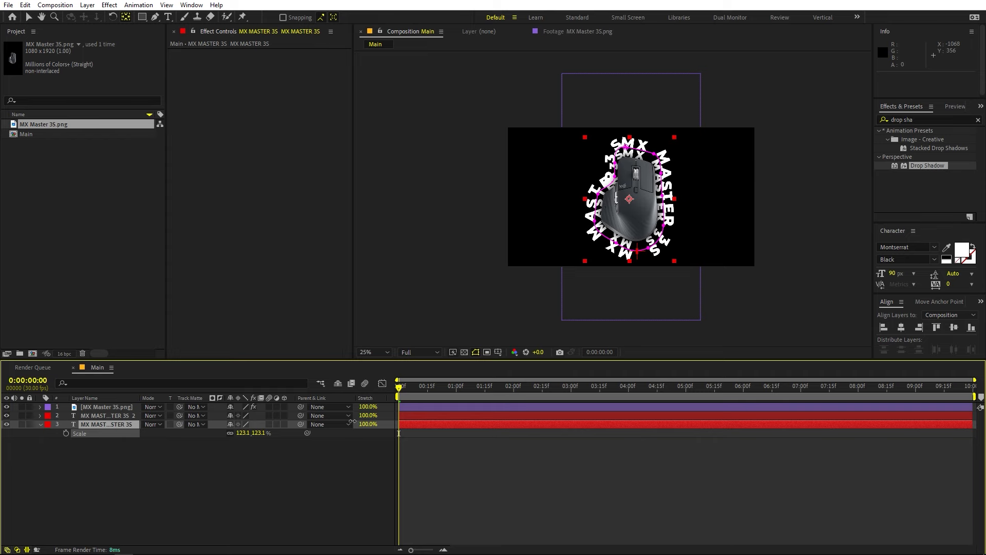
- Duplicate the bottom MX MASTER 3S text layer and scale the lowest copy to 150.5%
click(374, 352)
click(385, 374)
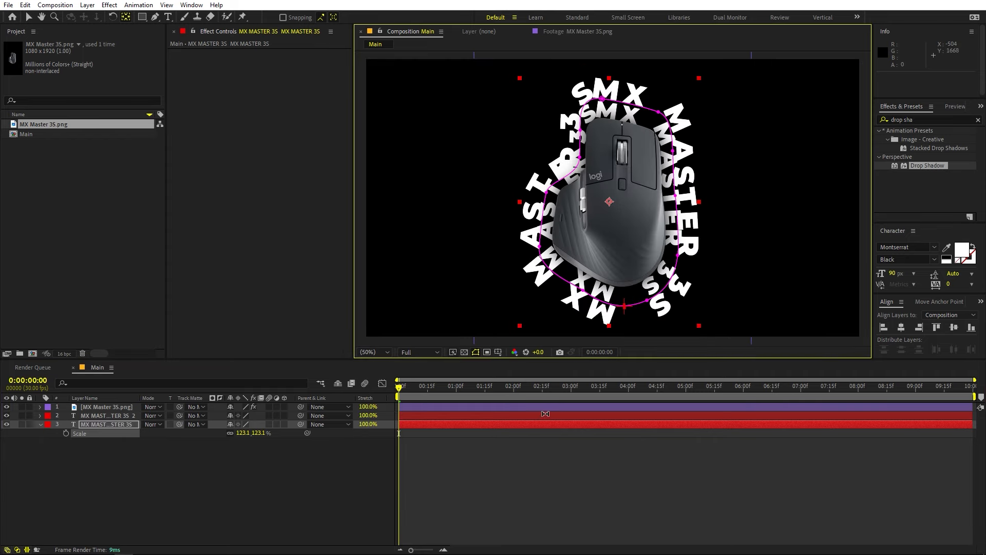
click(105, 424)
key(ctrl+d)
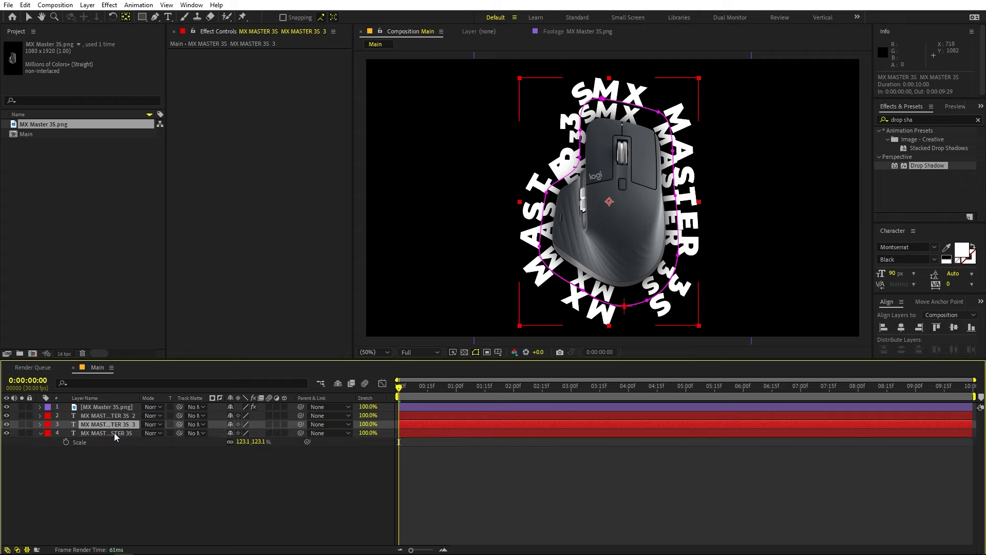
click(114, 432)
drag(240, 442, 393, 441)
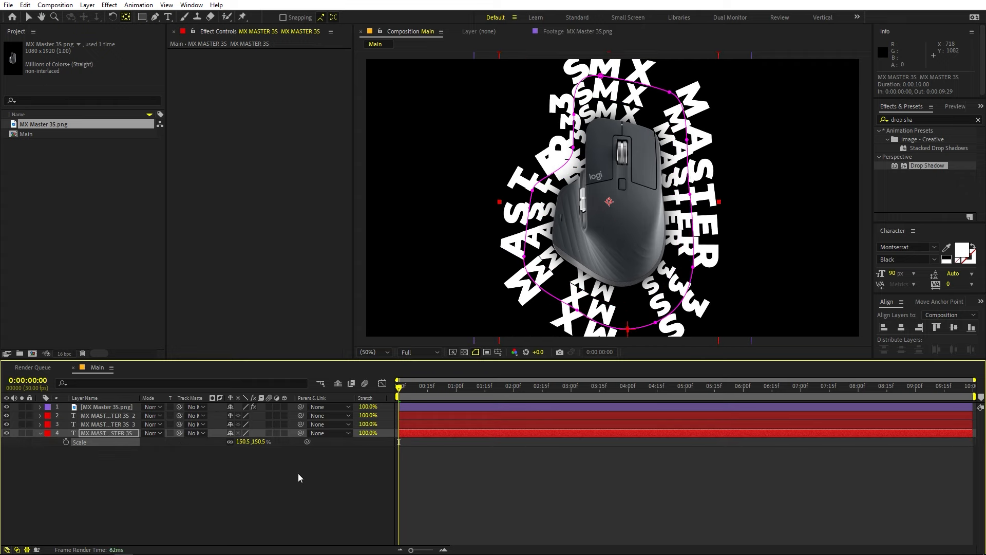
click(125, 467)
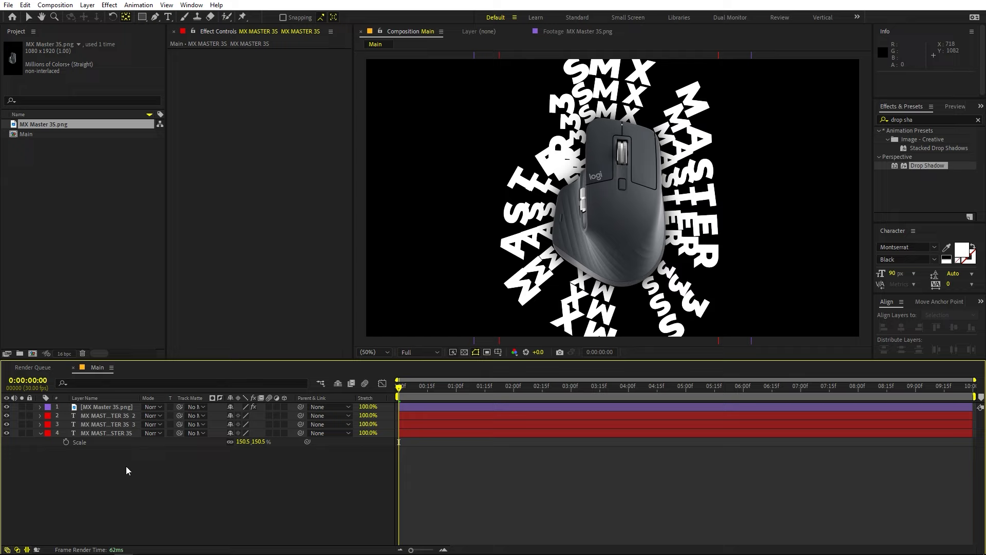
- Apply a Drop Shadow with softness 78 to the text layer MX MASTER 3S 2 and duplicate the effect twice
click(116, 418)
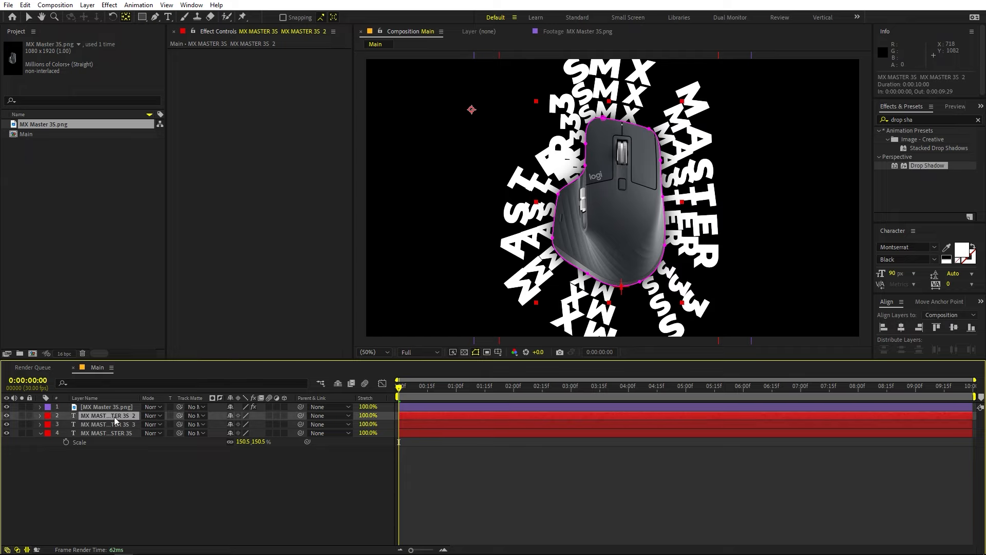
drag(918, 169, 103, 416)
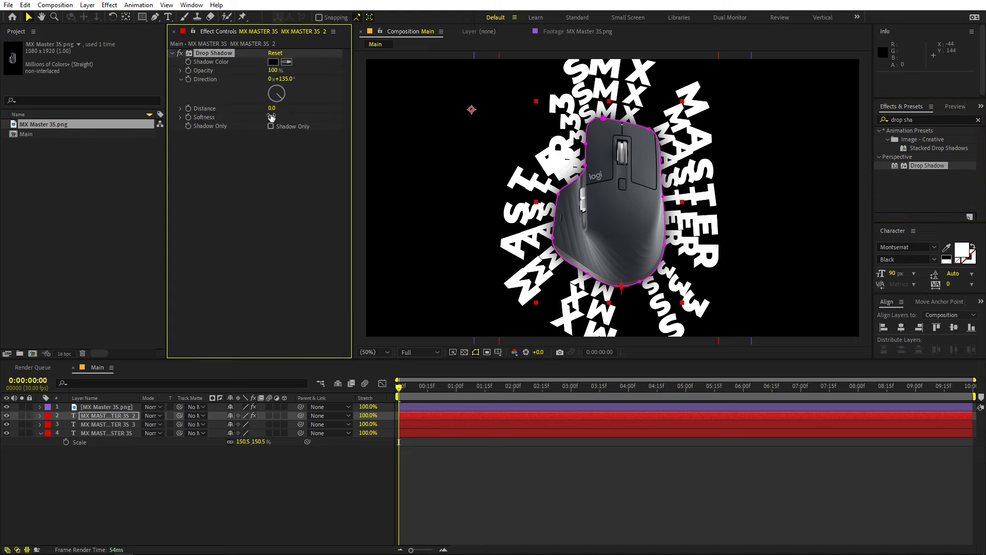
drag(271, 117, 304, 117)
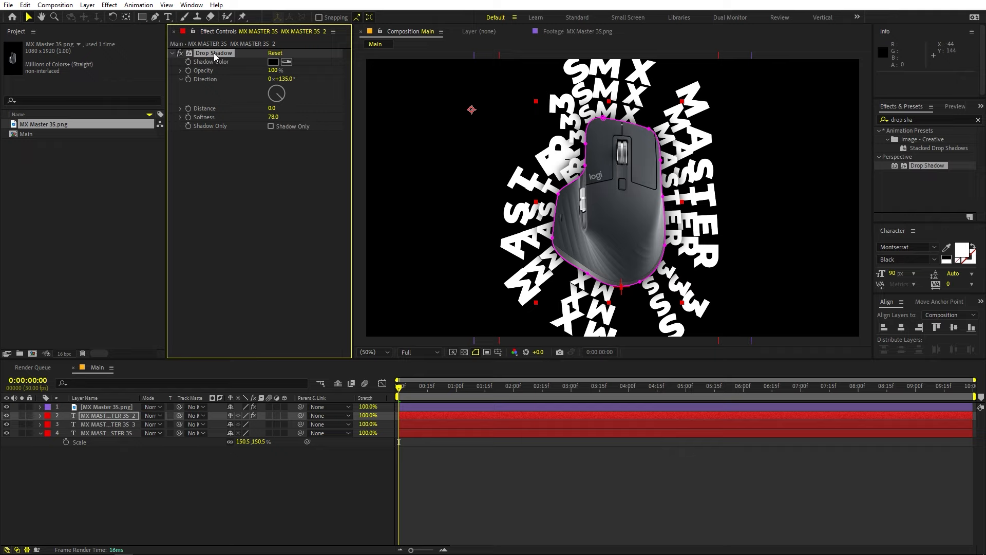
key(ctrl+d)
key(ctrl+d)
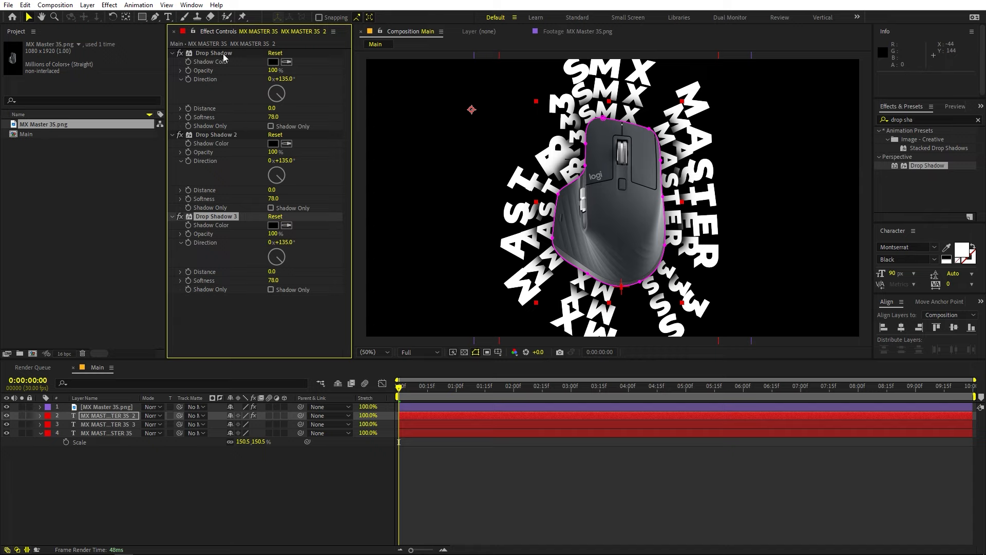
- Copy the three Drop Shadow effects onto the text layer MX MASTER 3S 3
click(209, 54)
shift+click(217, 216)
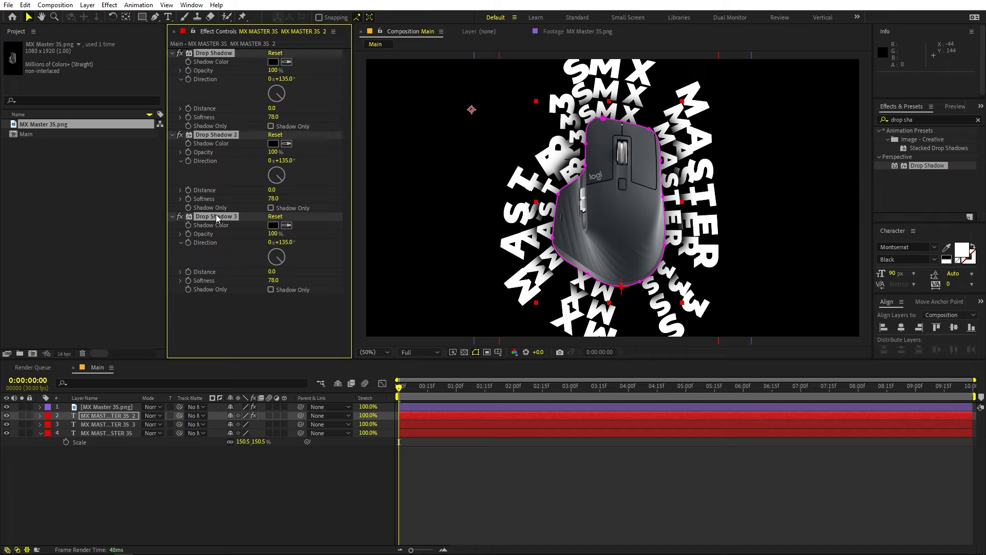
click(92, 424)
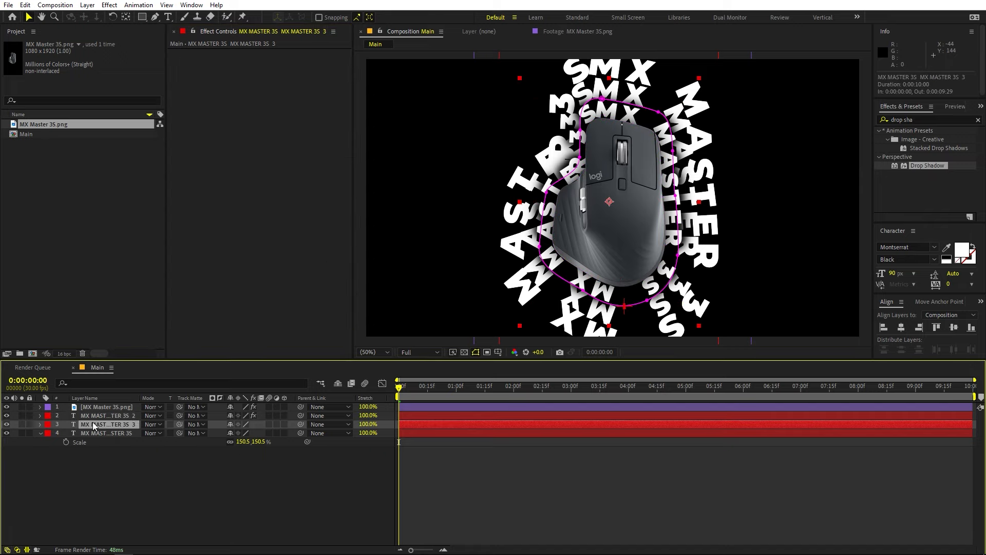
key(ctrl+v)
- Duplicate the third Drop Shadow on the text layer MX MASTER 3S 2
click(103, 416)
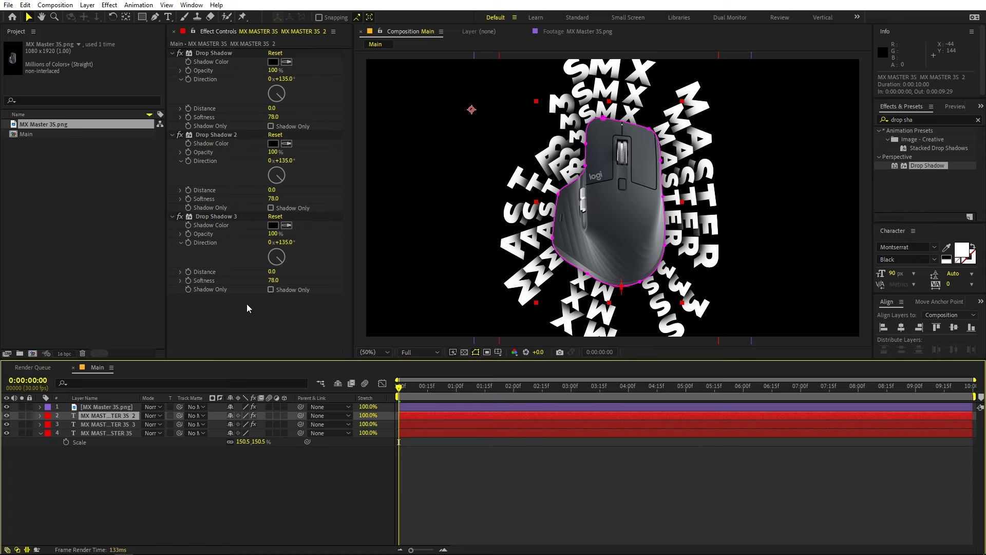
click(247, 303)
click(229, 217)
key(ctrl+d)
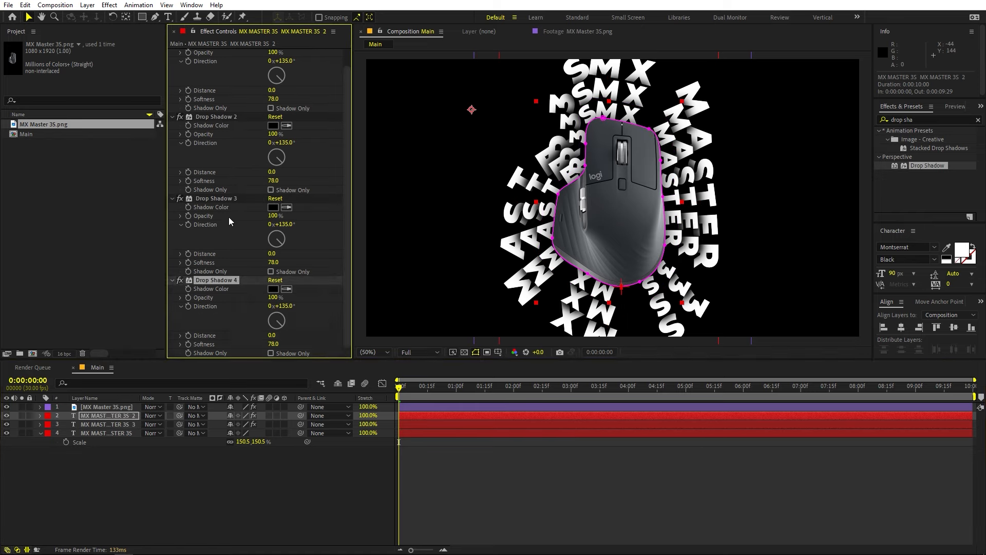
- Scale the bottom MX MASTER 3S text layer to 159.2%
click(105, 424)
click(106, 433)
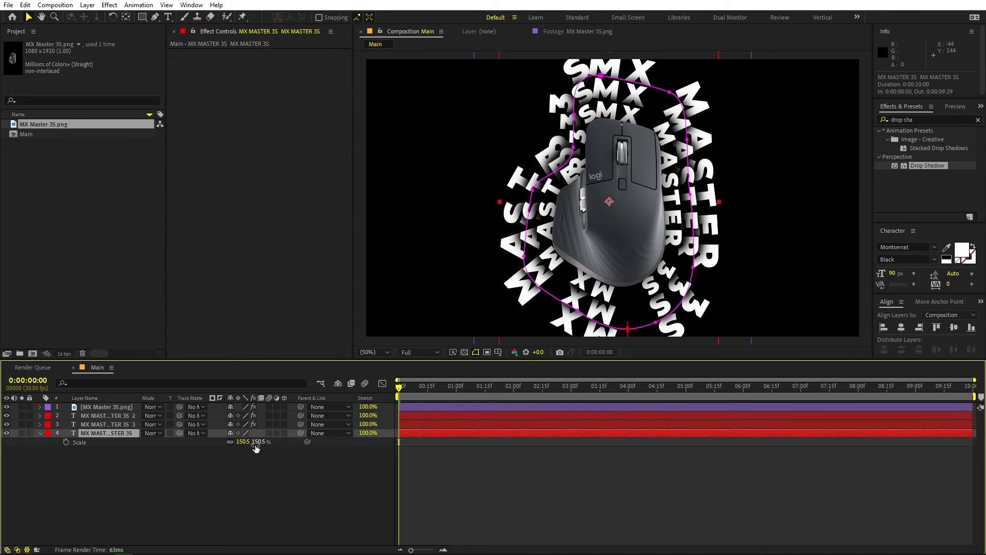
drag(249, 444, 291, 441)
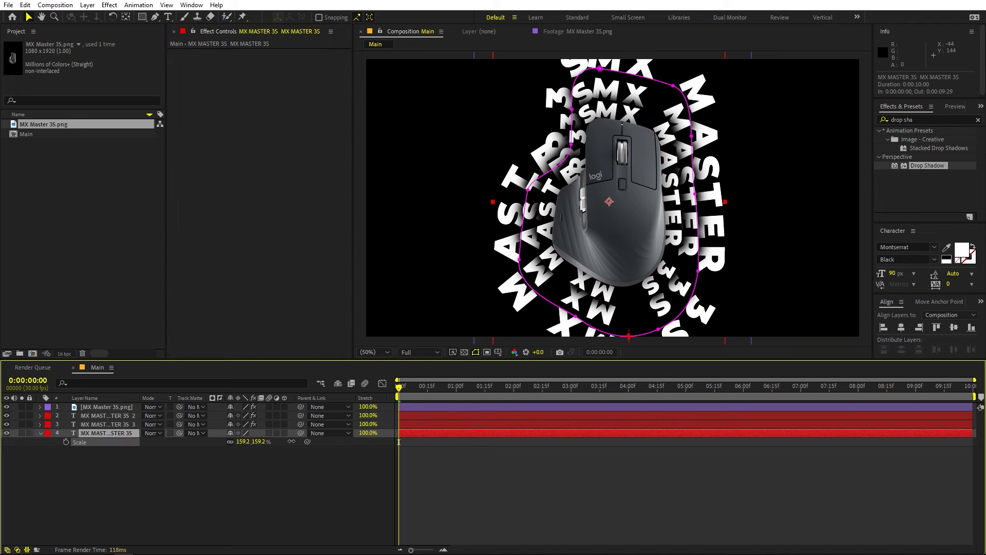
- Paste the three Drop Shadow effects onto the bottom text layer and duplicate the last one twice, making five
click(121, 433)
key(ctrl+v)
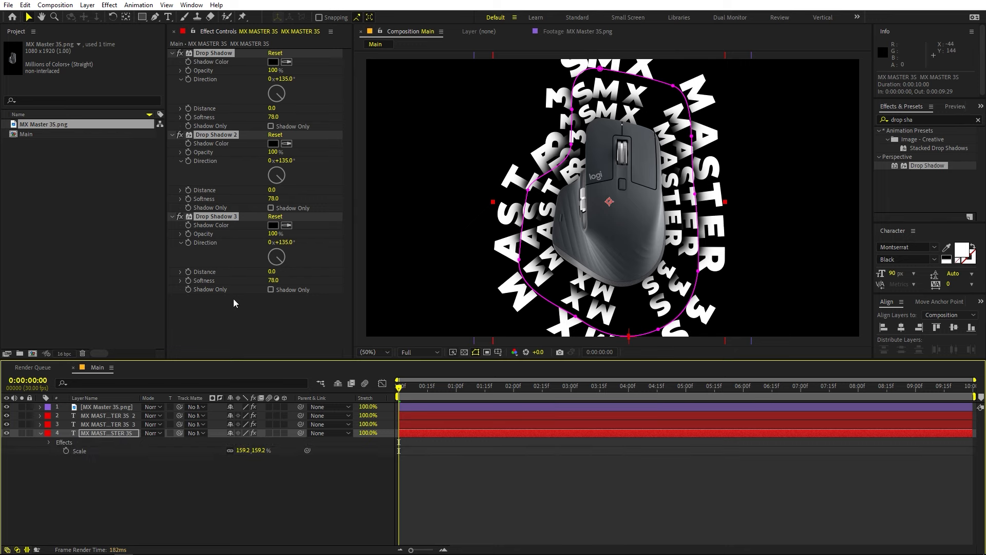
click(233, 301)
click(229, 218)
key(ctrl+d)
key(ctrl+d)
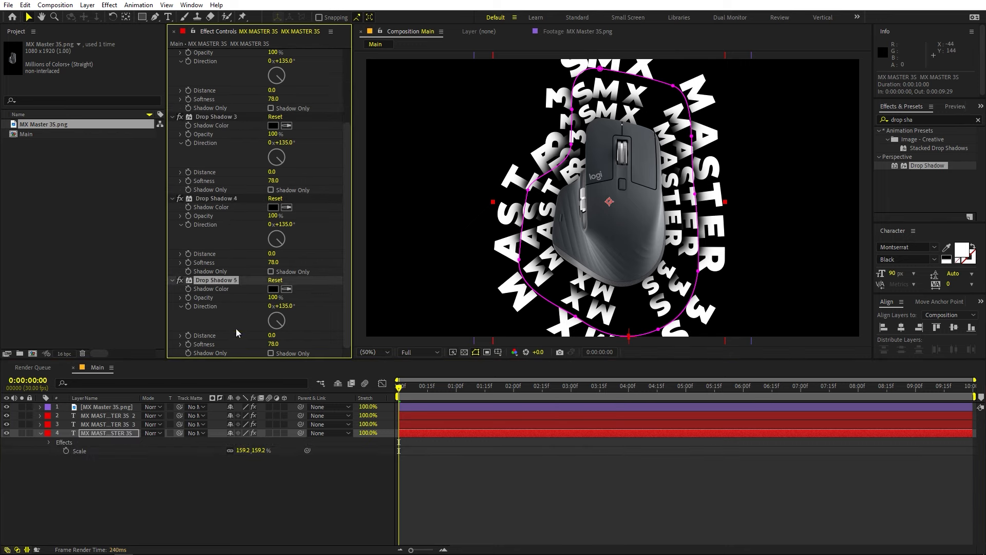
- Duplicate the bottom text layer with its shadows and scale the lowest copy to 207.9%
click(102, 433)
key(ctrl+d)
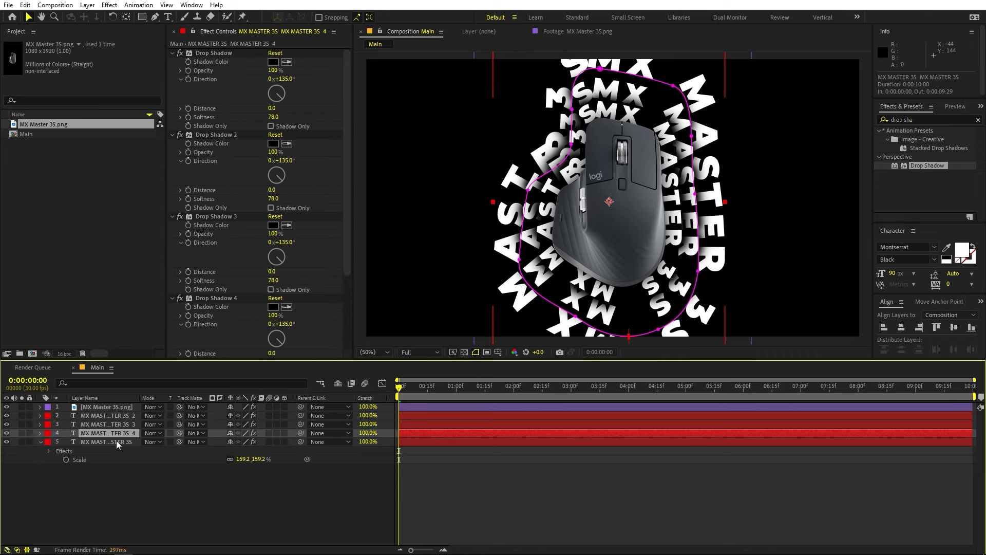
click(117, 443)
drag(244, 458, 202, 469)
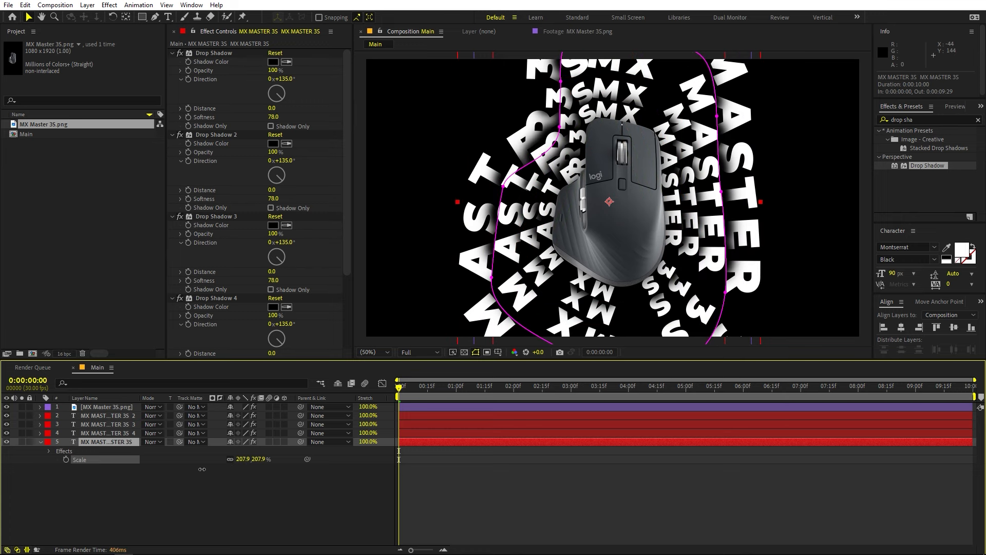
- Duplicate the bottom text layer two more times, enlarging the lowest copy each time, up to a scale of 346%
scroll(560, 209, down, 2)
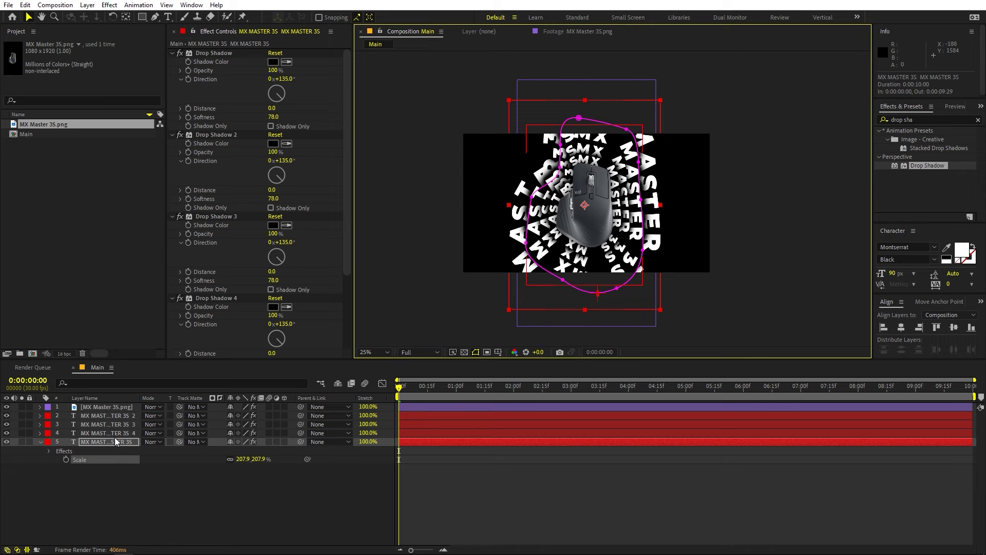
key(ctrl+d)
drag(244, 468, 128, 460)
key(ctrl+d)
drag(244, 476, 646, 458)
- Duplicate the bottom text layer once more and scale the lowest copy to 467.7% so the text rings fill the frame
click(98, 459)
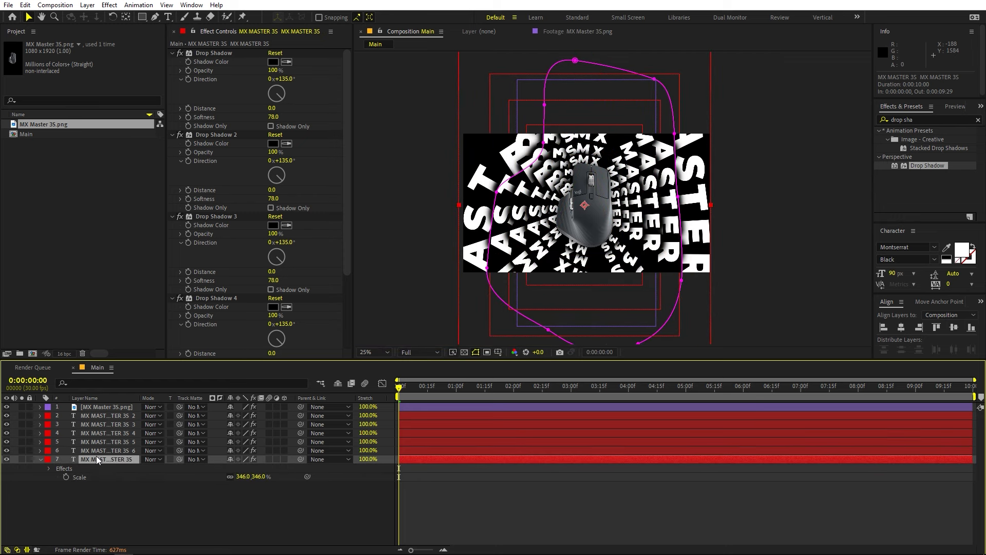
key(ctrl+d)
drag(243, 485, 852, 477)
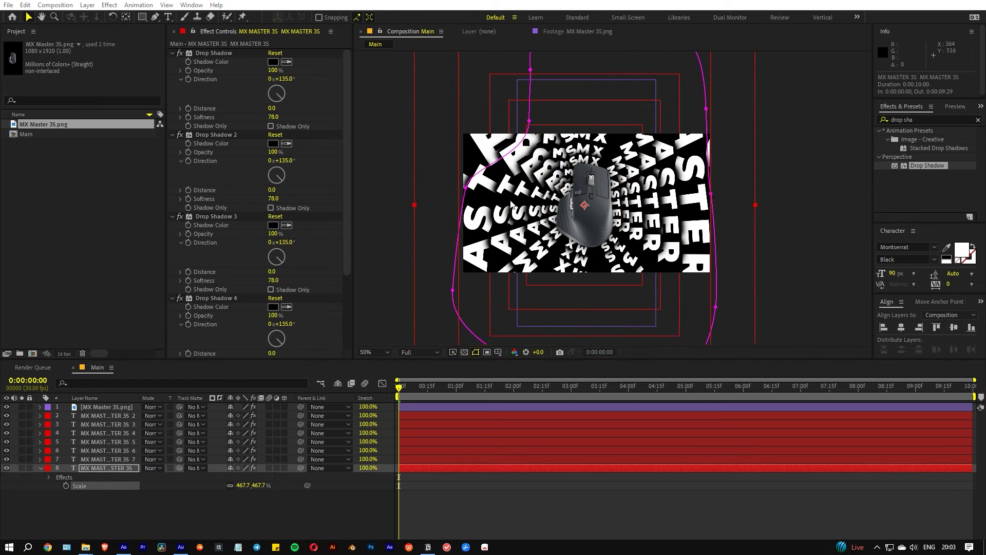
scroll(512, 202, up, 1)
scroll(531, 298, down, 1)
click(571, 497)
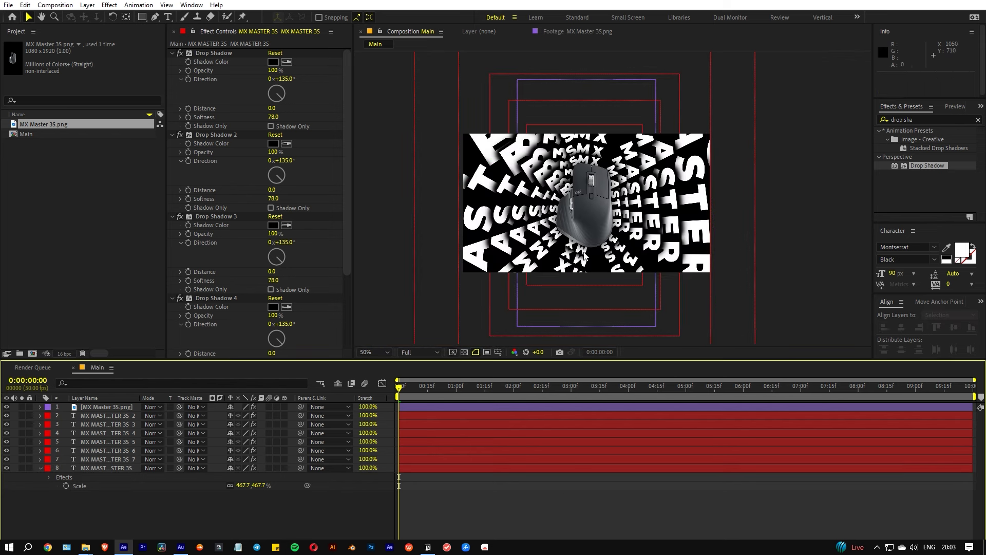
- Duplicate Drop Shadow 5 on the text layer MX MASTER 3S 4 to give it a sixth shadow
scroll(527, 234, up, 1)
scroll(527, 235, down, 1)
drag(504, 208, 497, 207)
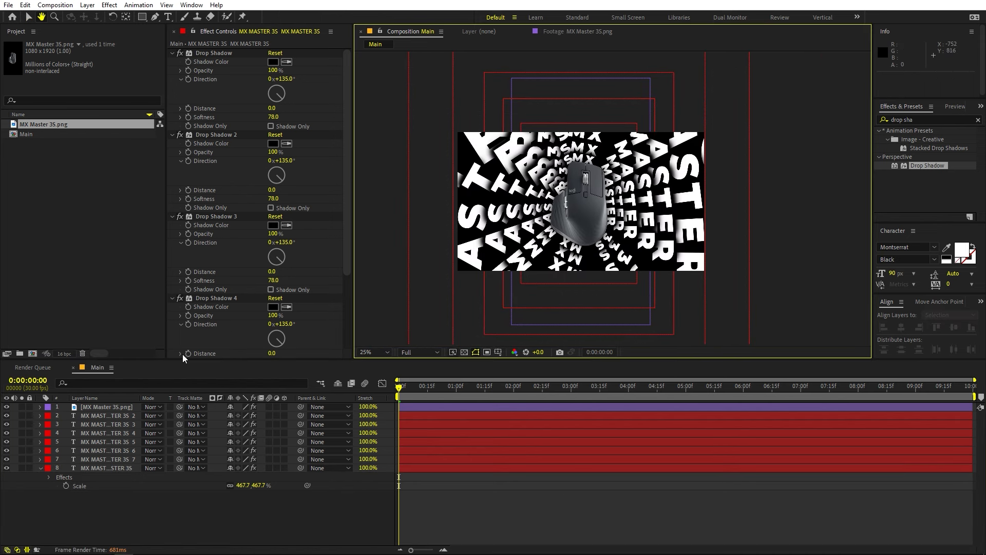
key(v)
click(103, 434)
scroll(231, 269, down, 4)
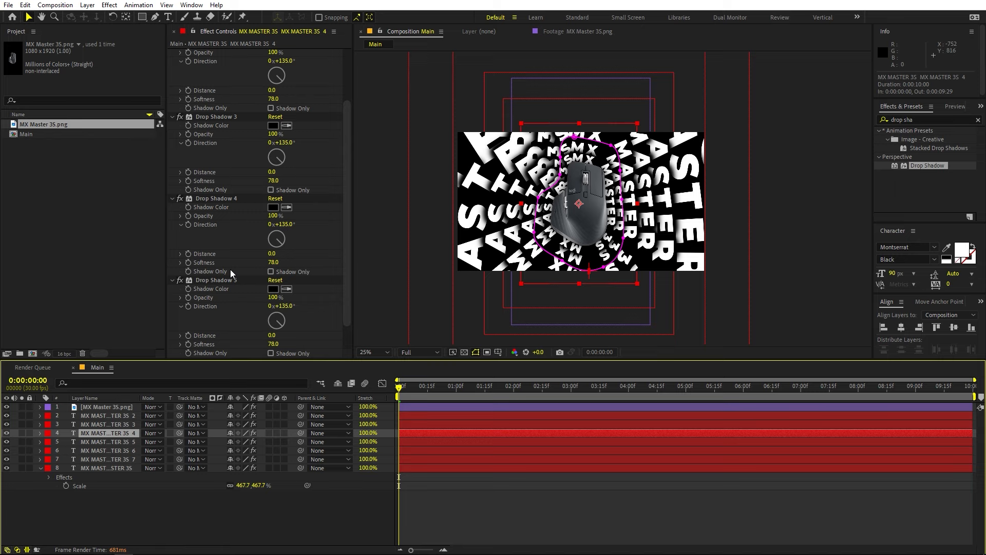
click(218, 280)
key(ctrl+d)
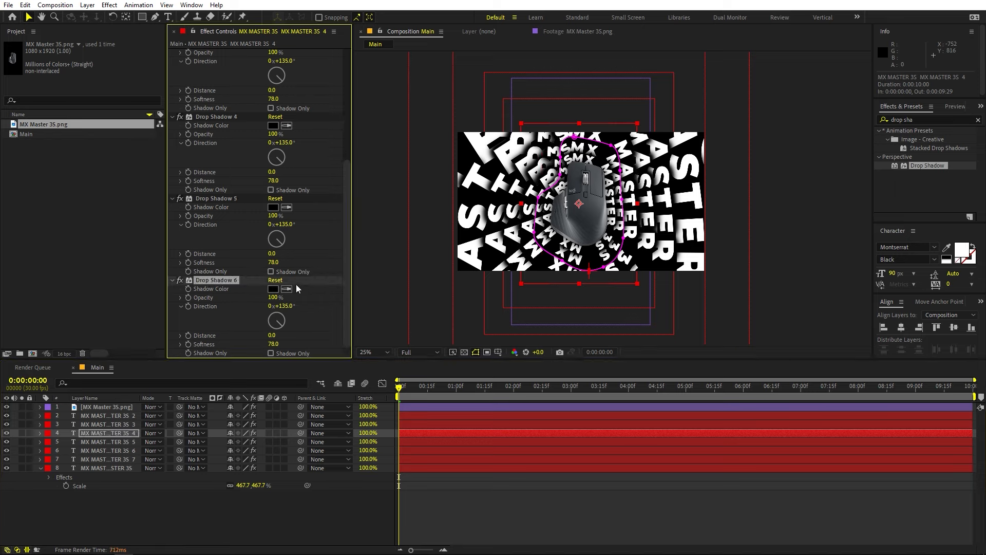
- Raise the softness of Drop Shadow 5 on layer MX MASTER 3S 4 to about 157 and of Drop Shadow 3 on layer MX MASTER 3S 5
drag(273, 262, 315, 262)
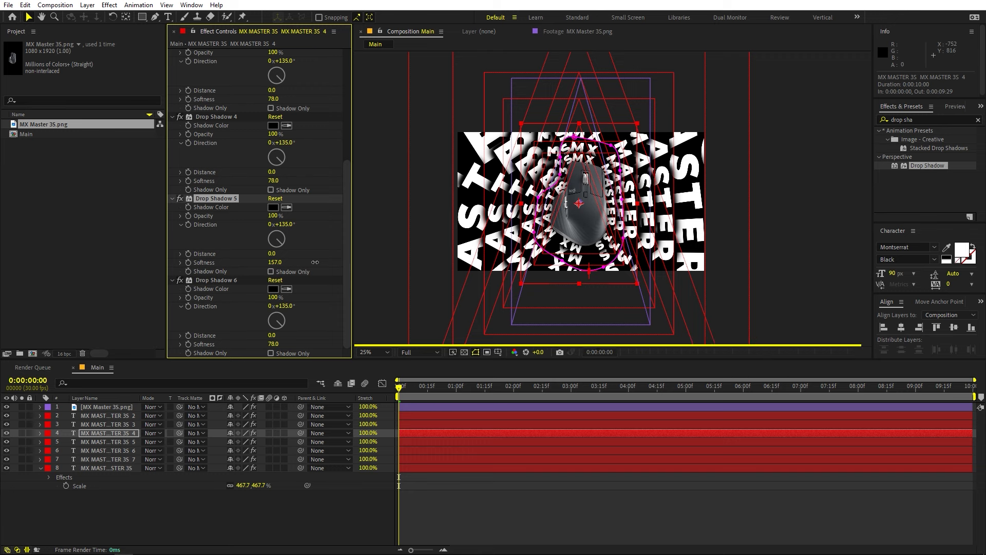
click(127, 443)
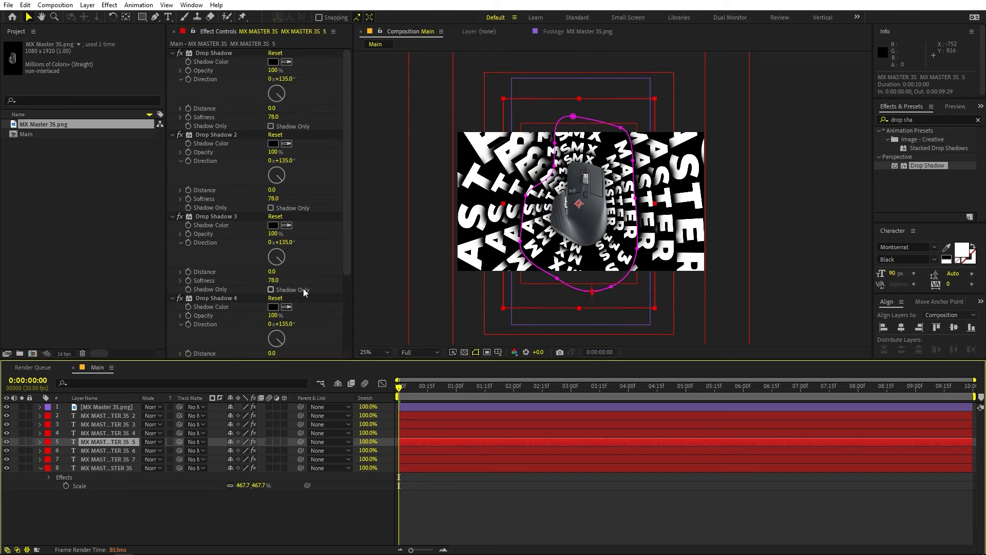
drag(273, 280, 329, 280)
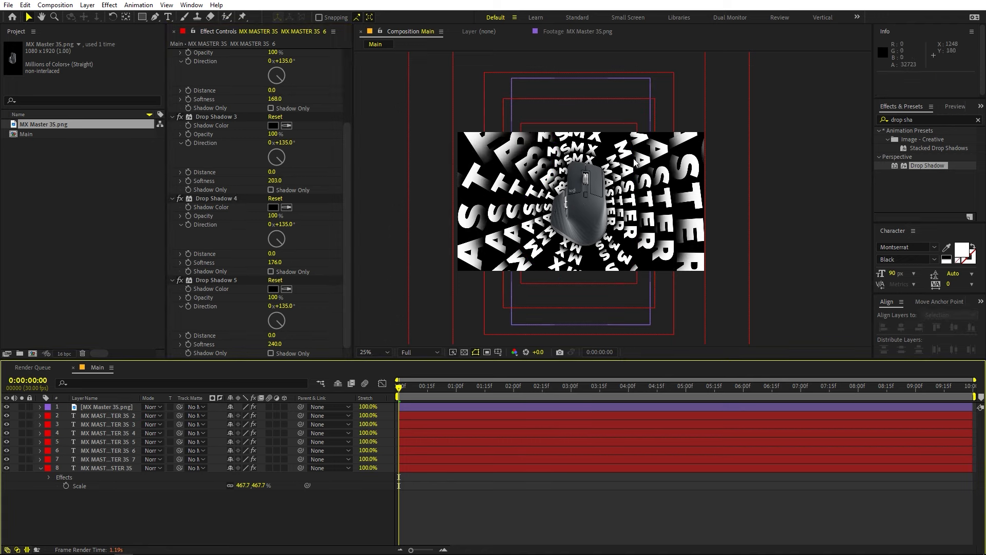
- Preview the text ring animation and move the current time to 0:00:00:13
key(space)
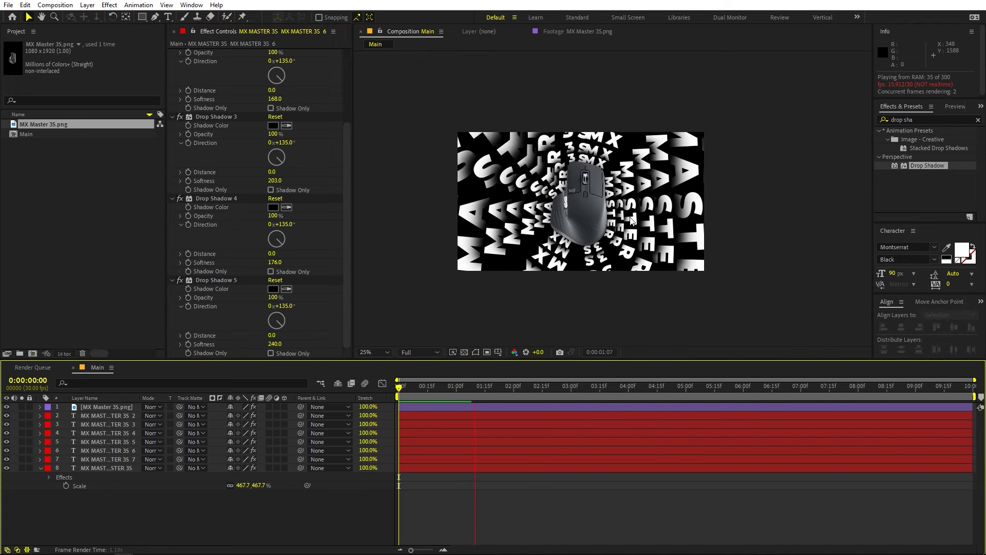
scroll(632, 221, up, 2)
click(516, 397)
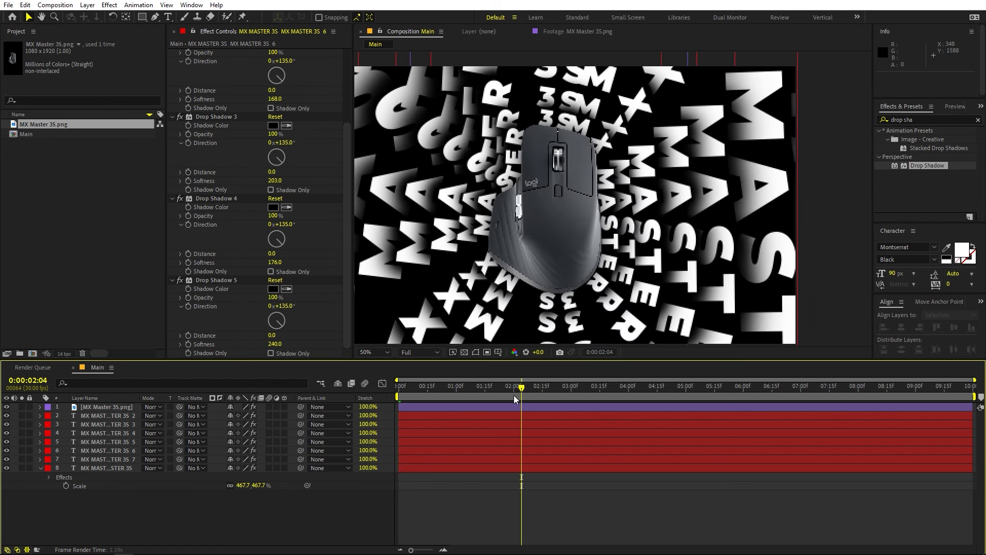
drag(514, 396, 423, 409)
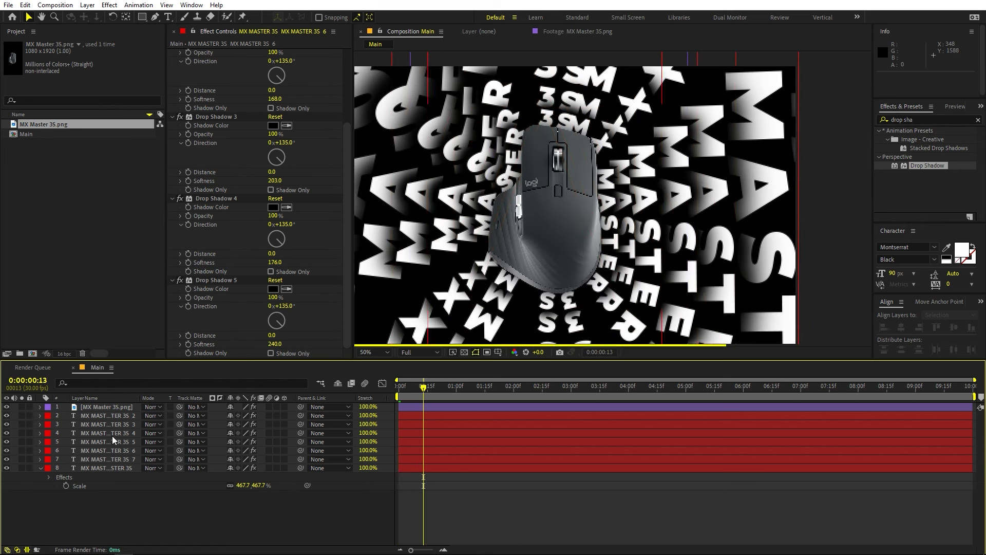
- Find the Fill effect and apply it to the text layer MX MASTER 3S 3
click(925, 117)
text(fill)
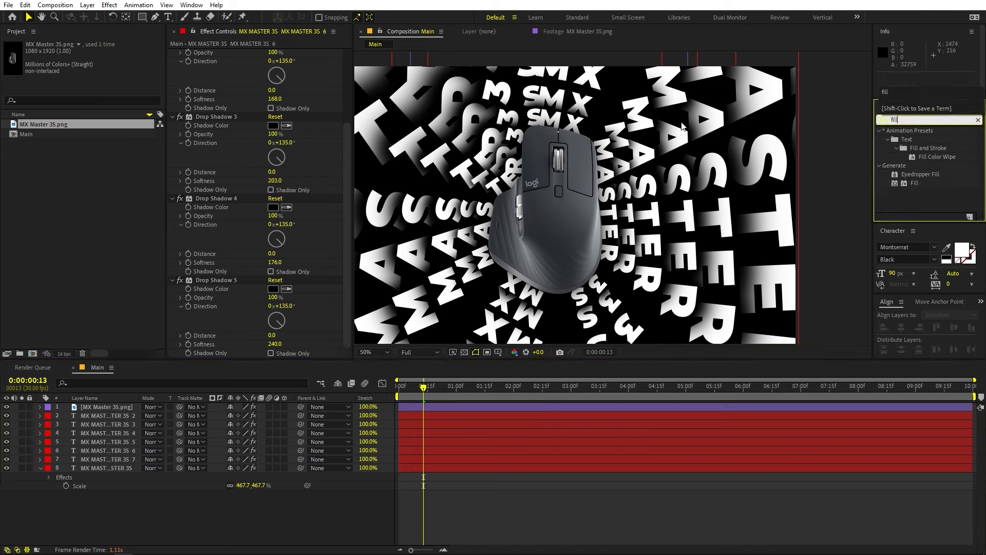
drag(919, 188, 122, 429)
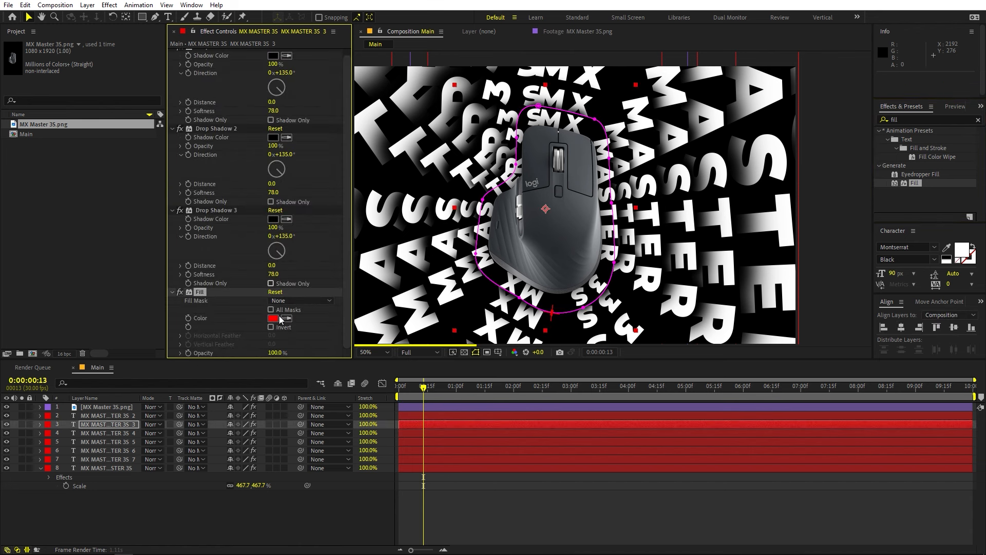
- Set the Fill colour on layer MX MASTER 3S 3 to teal 04E4B2 and move the effect above its drop shadows
click(273, 319)
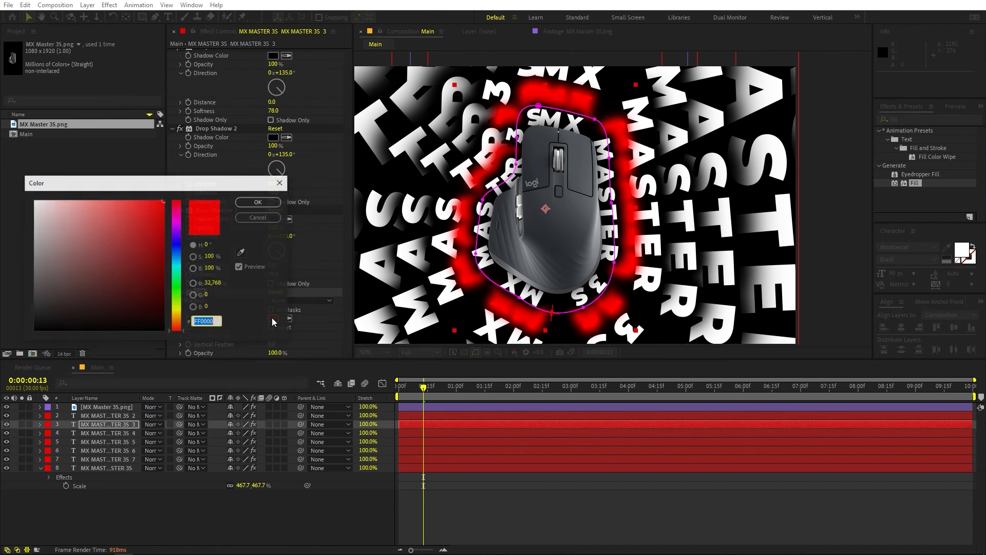
click(180, 275)
drag(180, 276, 179, 275)
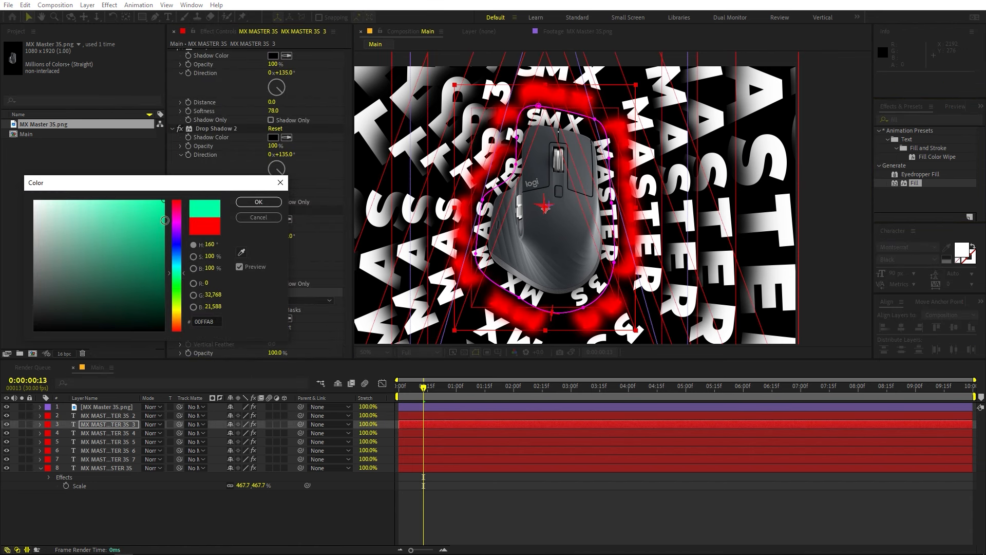
mouse_move(164, 219)
mouse_down()
mouse_move(164, 232)
mouse_move(163, 224)
mouse_up()
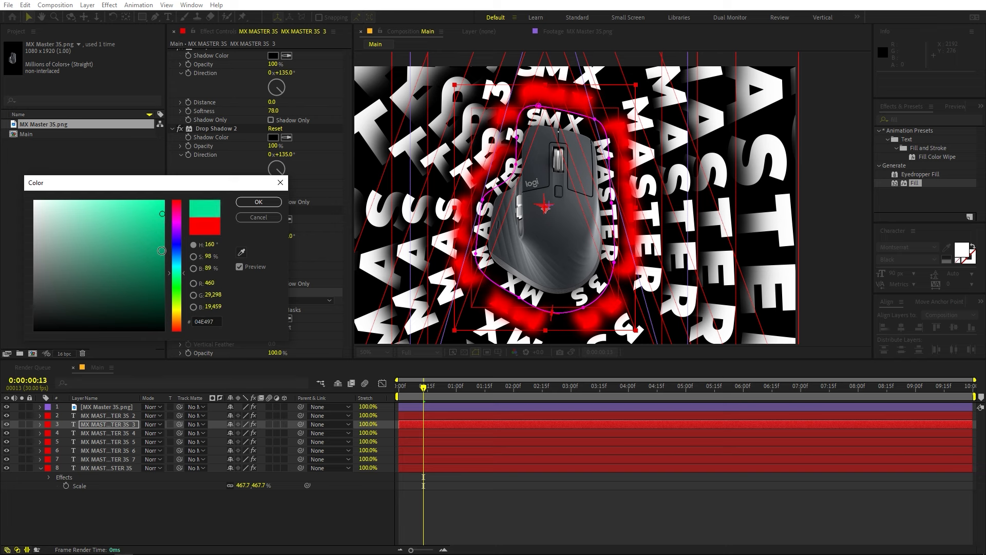
click(178, 270)
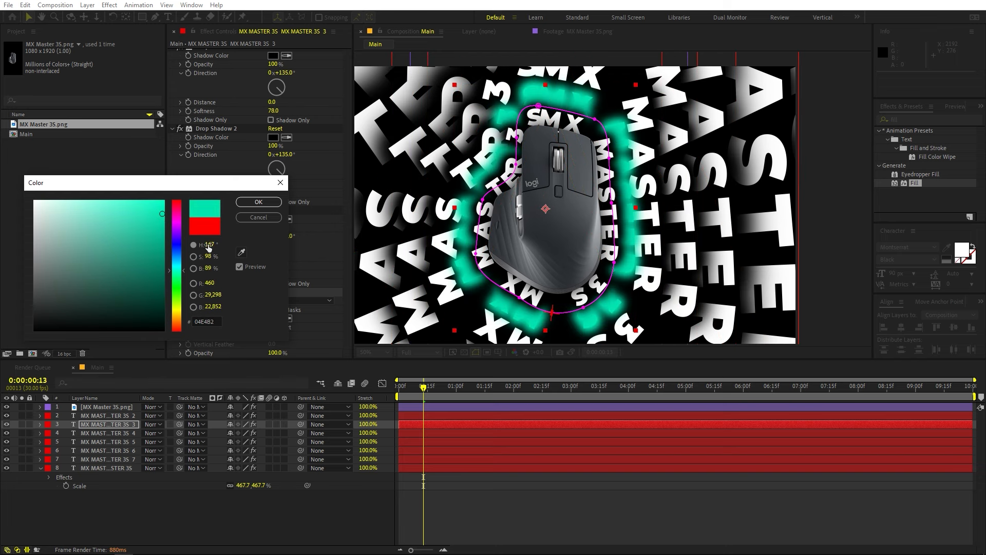
click(259, 202)
drag(199, 292, 203, 54)
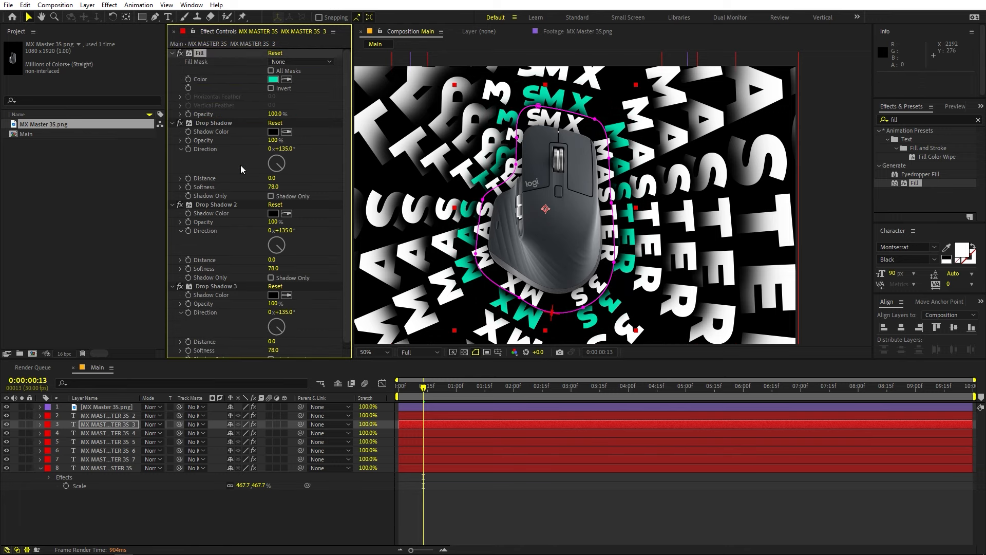
- Give layer MX MASTER 3S 5 the same teal Fill effect and place it above its drop shadows
click(116, 442)
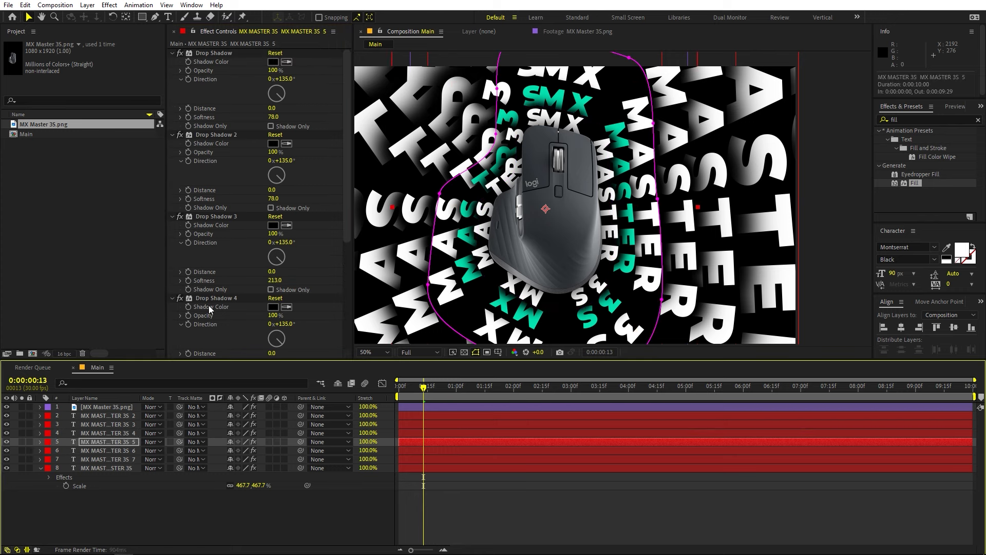
scroll(209, 308, down, 6)
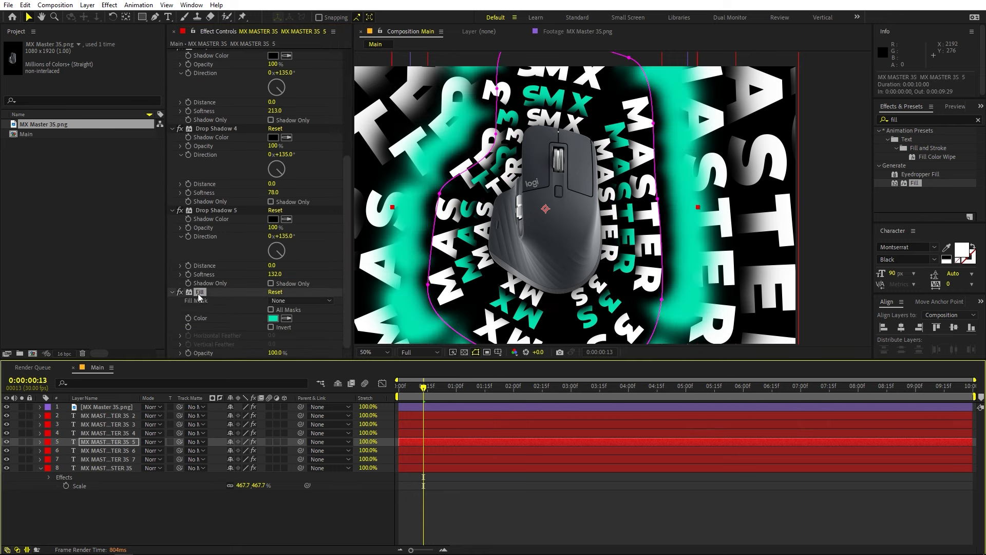
drag(200, 293, 212, 51)
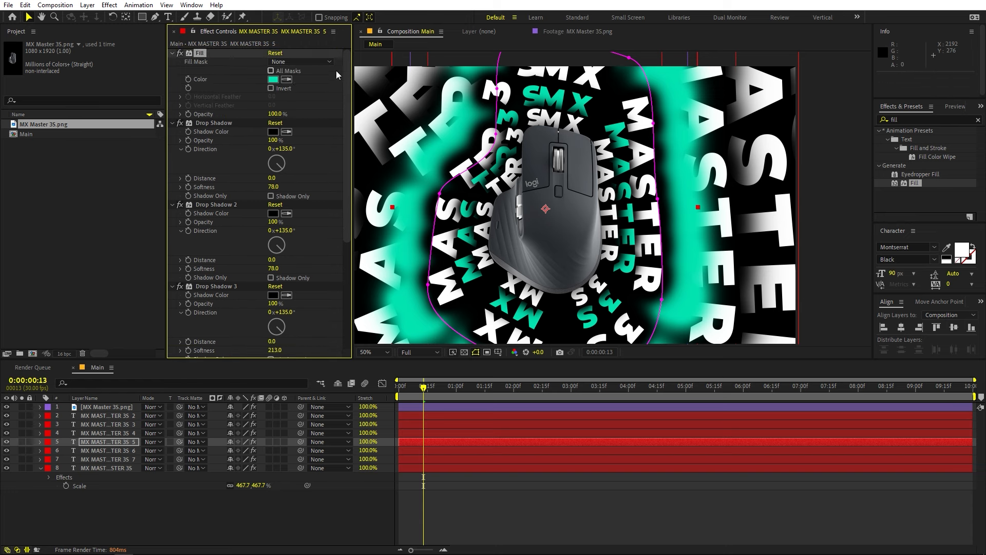
- Change the text colour of layer MX MASTER 3S 7 to teal 03DEAD by sampling it from the composition, and return to the Selection tool
click(94, 461)
key(ctrl+t)
click(963, 251)
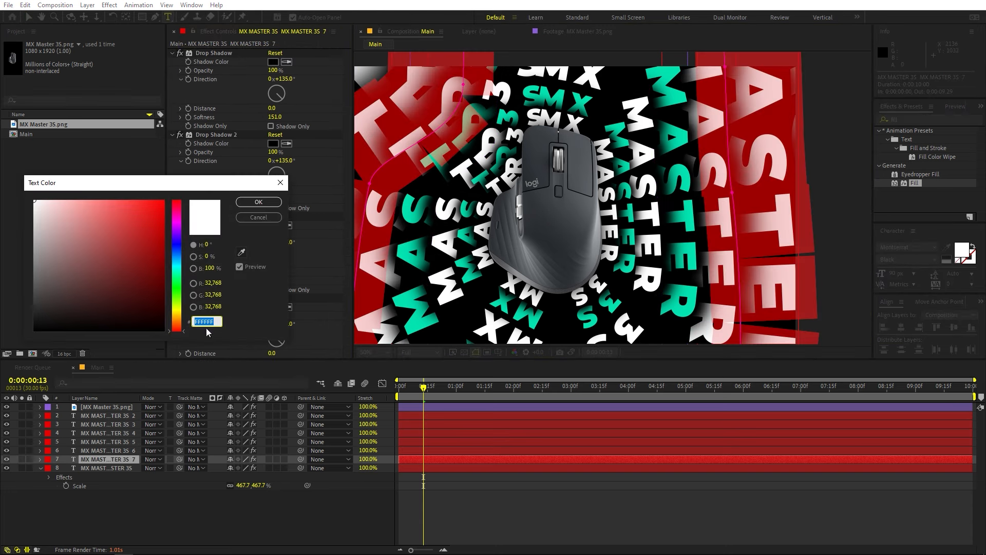
click(242, 253)
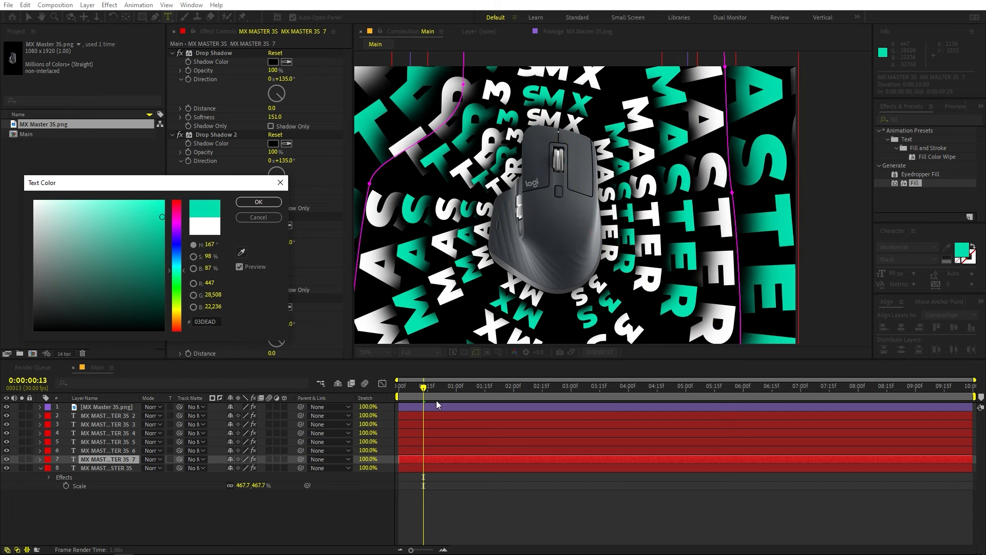
click(273, 206)
click(565, 521)
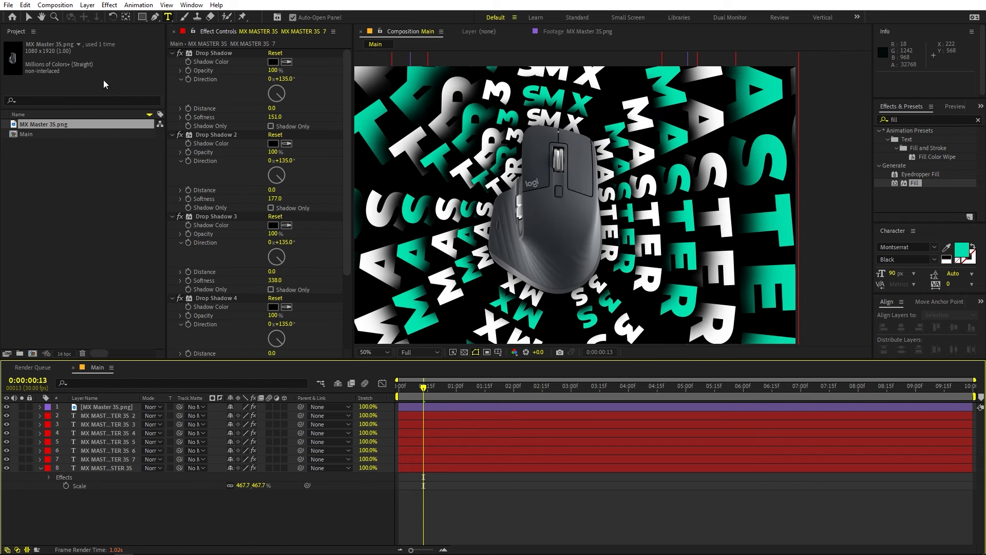
click(29, 17)
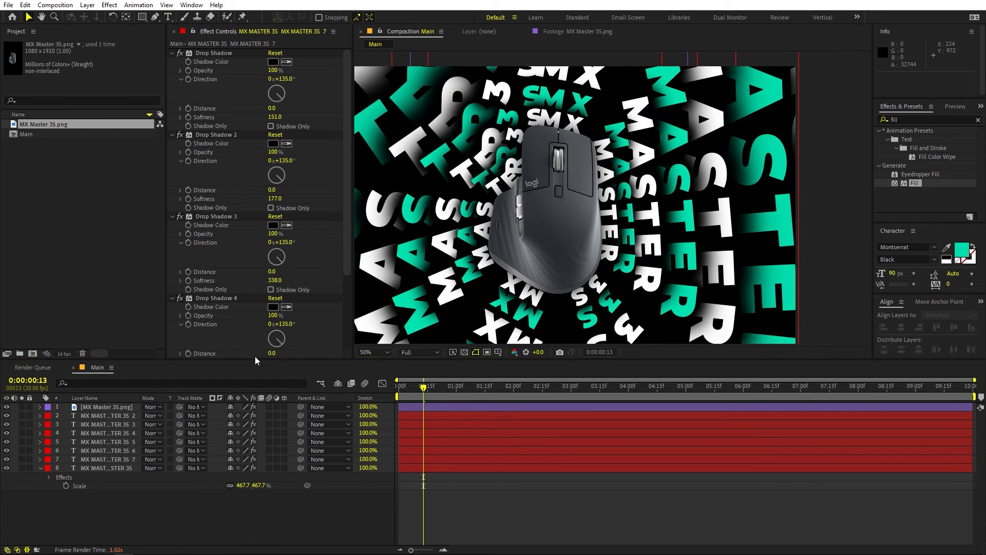
- Parent all seven MX MASTER 3S text layers to the MX Master 3S.png layer
click(96, 467)
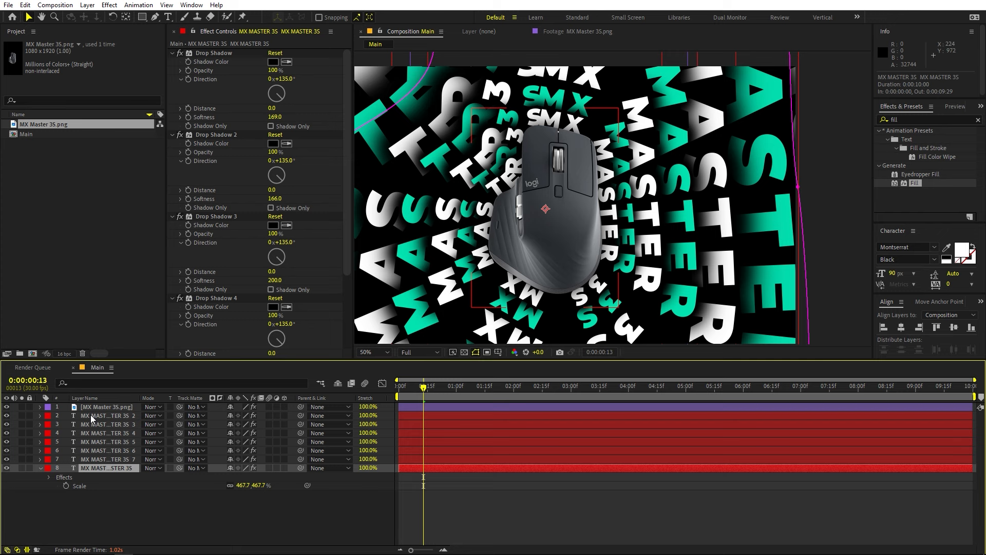
shift+click(91, 414)
drag(198, 415, 116, 409)
- Keyframe the Scale of MX Master 3S.png at 80% at the start of the composition
click(116, 408)
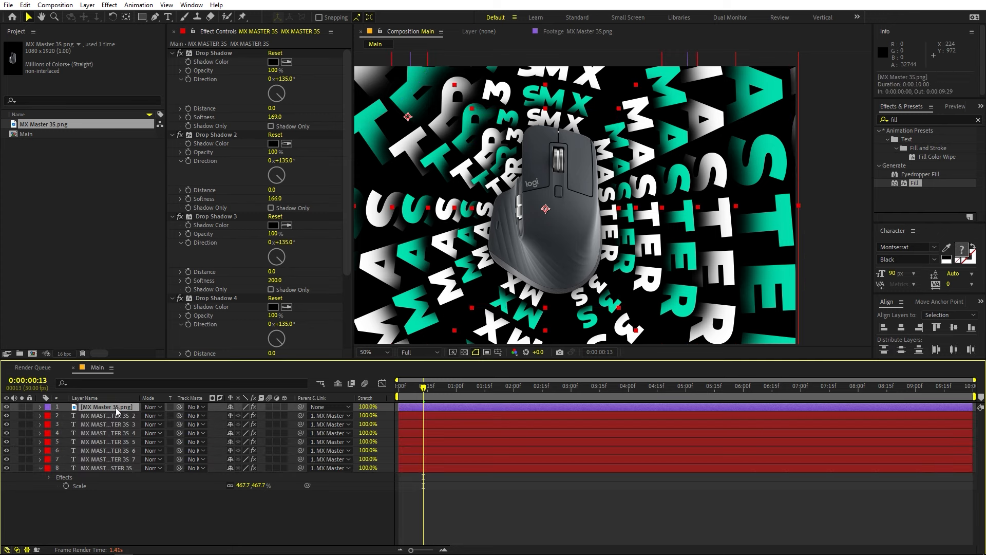
key(s)
click(65, 415)
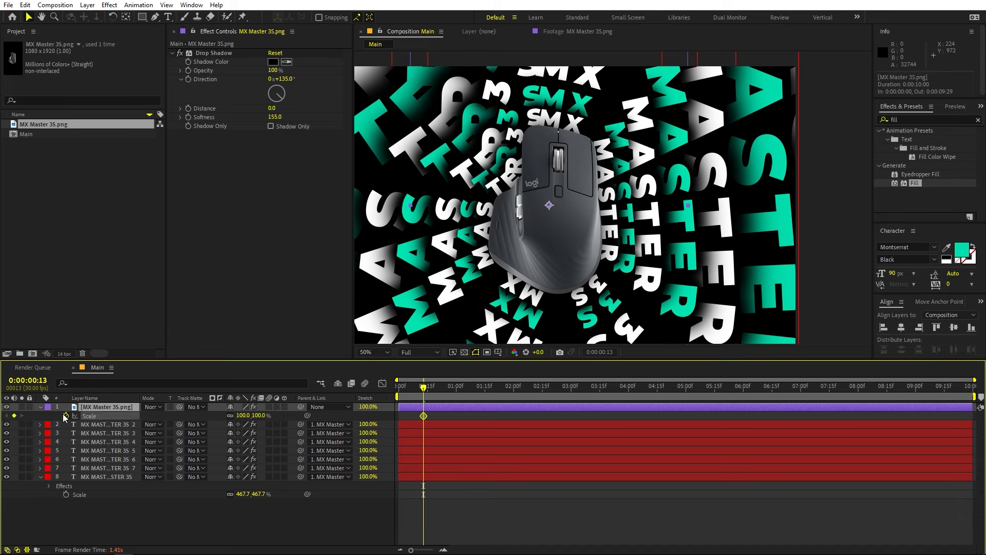
click(423, 417)
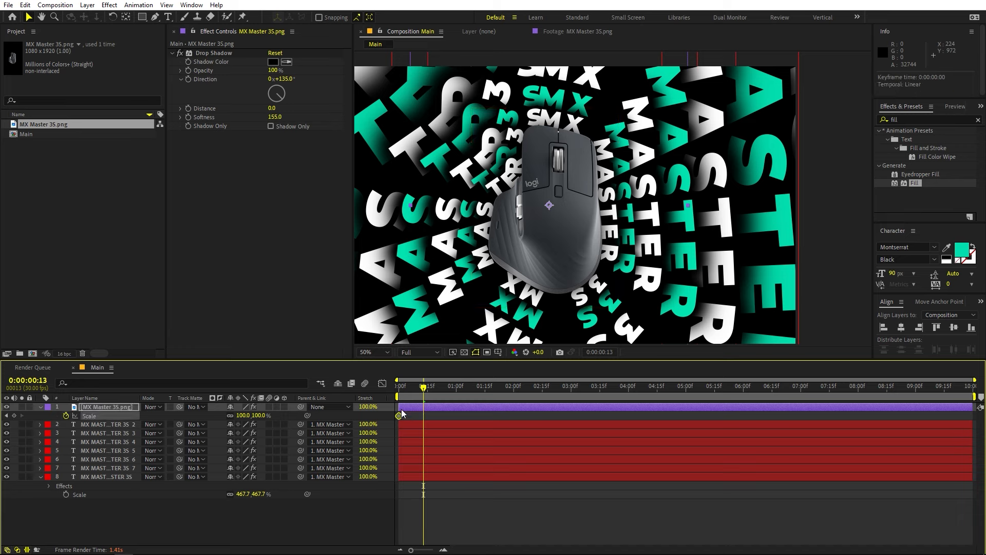
key(Home)
click(243, 415)
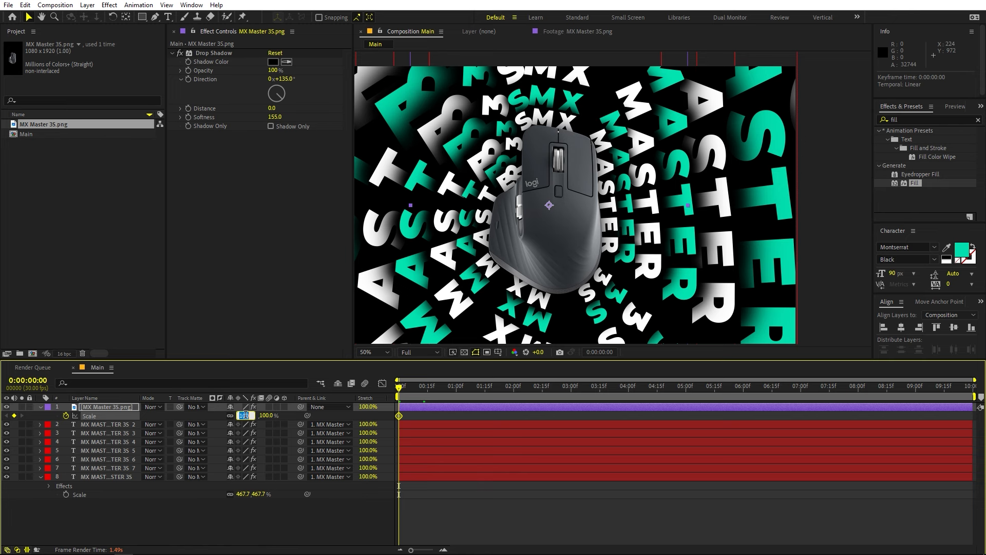
text(80)
key(Return)
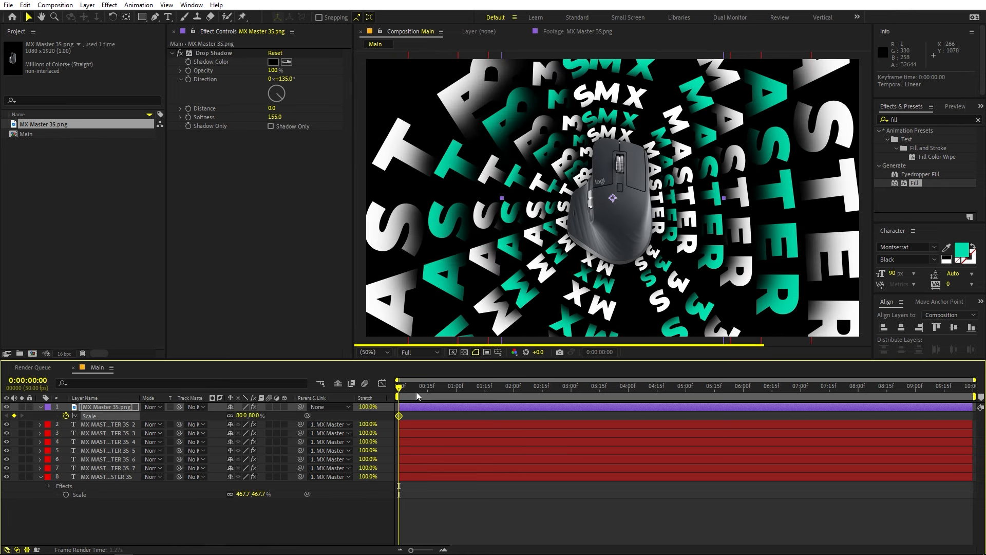
- Add a Scale keyframe of 100% to MX Master 3S.png at 0:00:03:00
drag(417, 391, 571, 406)
click(241, 415)
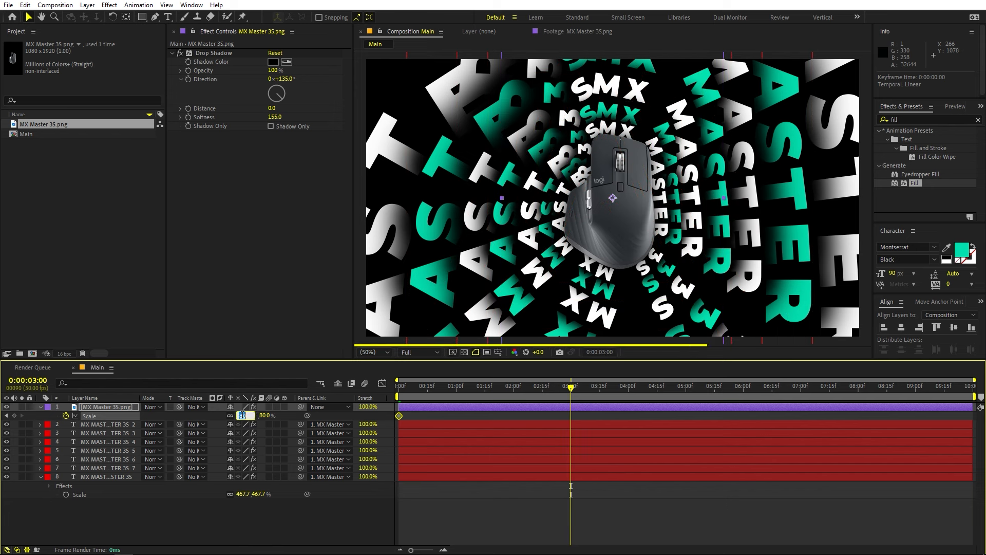
text(100)
key(Return)
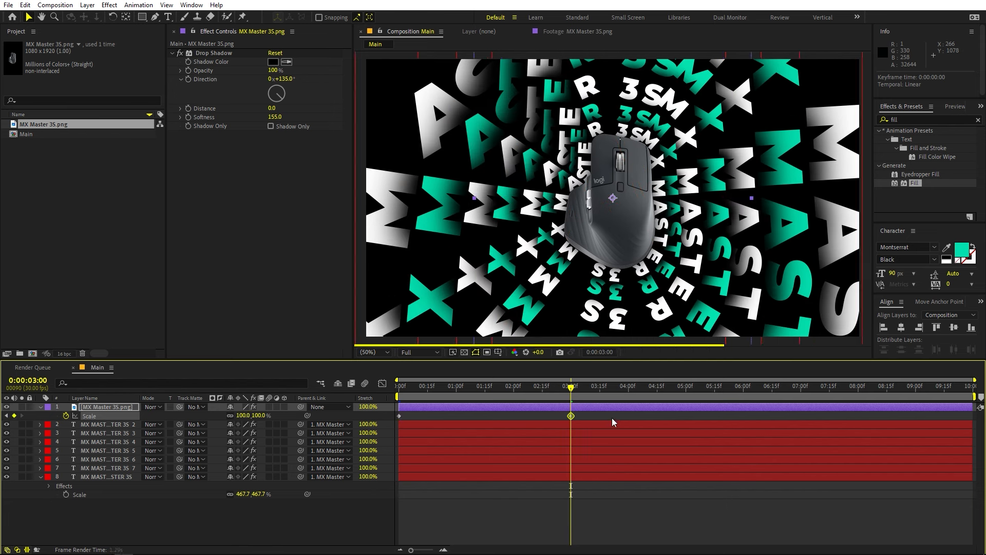
- Copy both Scale keyframes of MX Master 3S.png, paste them at 0:00:05:15 and preview the animation from the start
drag(637, 393, 715, 400)
drag(581, 410, 393, 414)
key(ctrl+z)
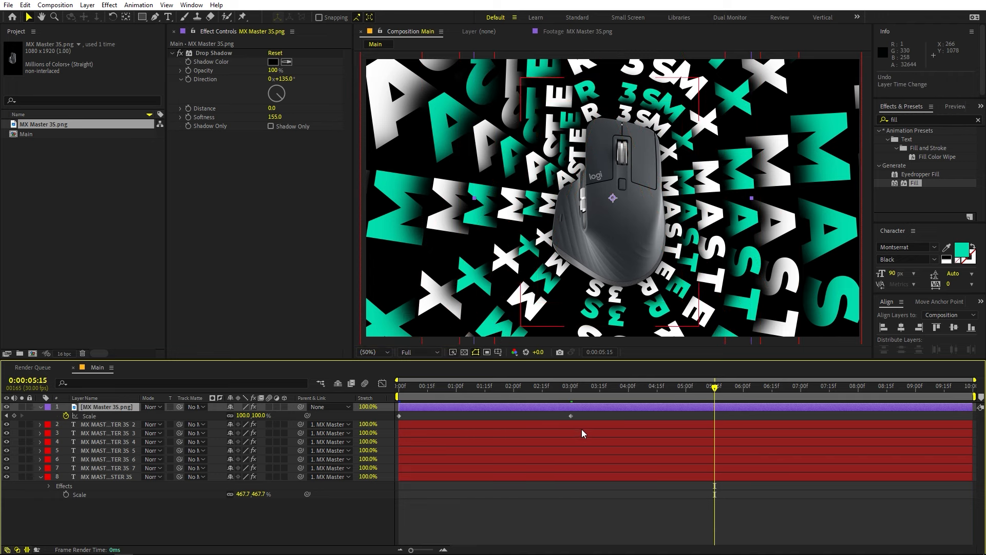
drag(593, 418, 360, 410)
key(ctrl+c)
key(ctrl+v)
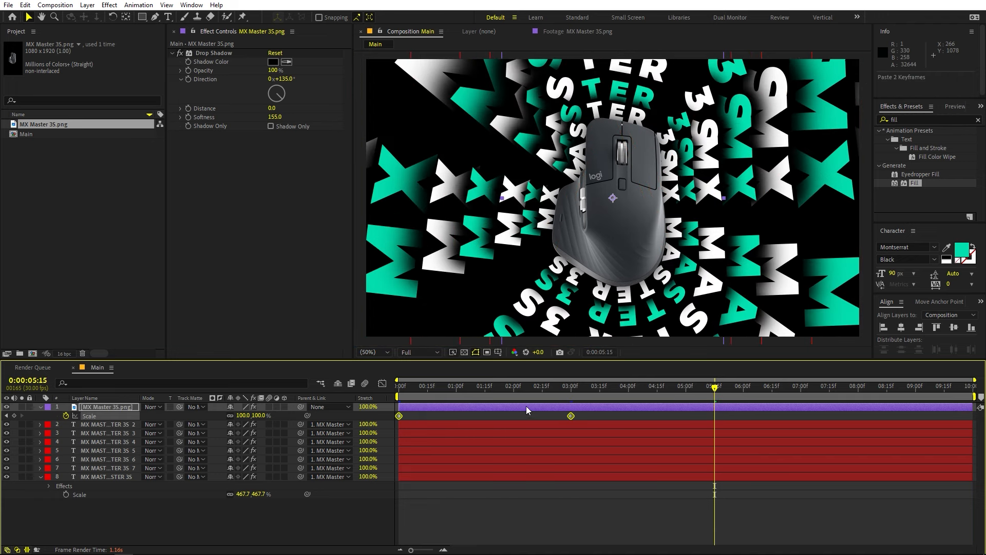
key(Home)
key(space)
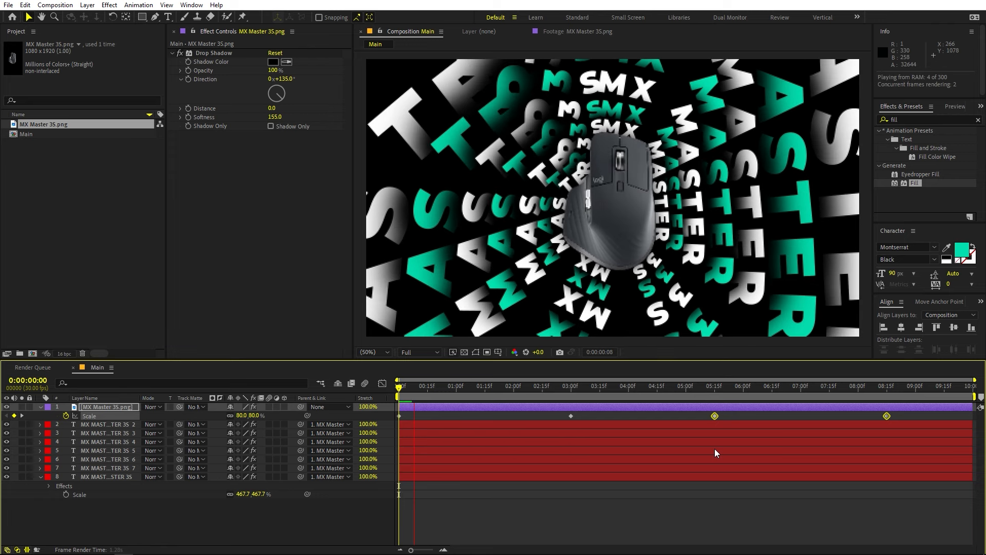
- Apply Easy Ease to all four Scale keyframes of MX Master 3S.png and show their curve in the graph editor
drag(900, 415, 388, 423)
key(F9)
click(382, 383)
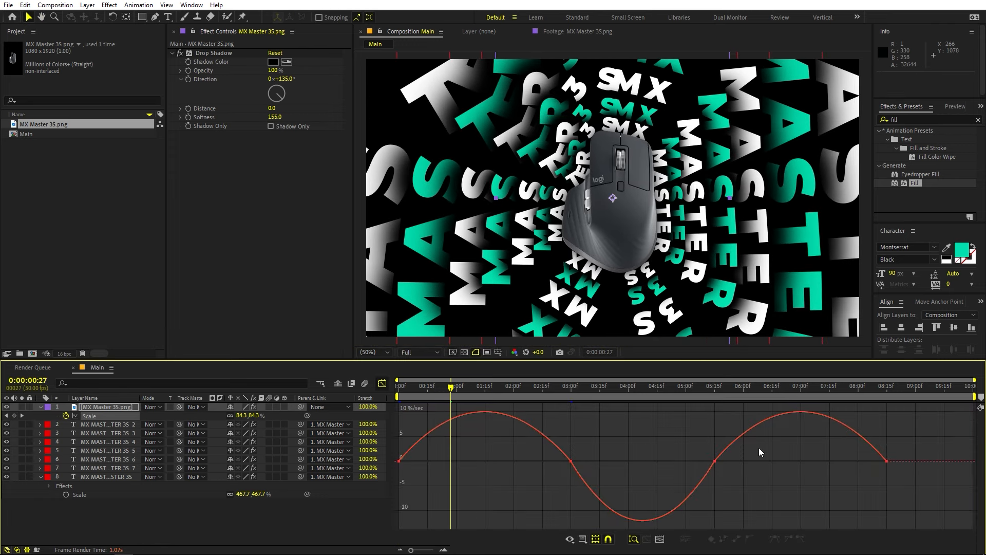
click(583, 538)
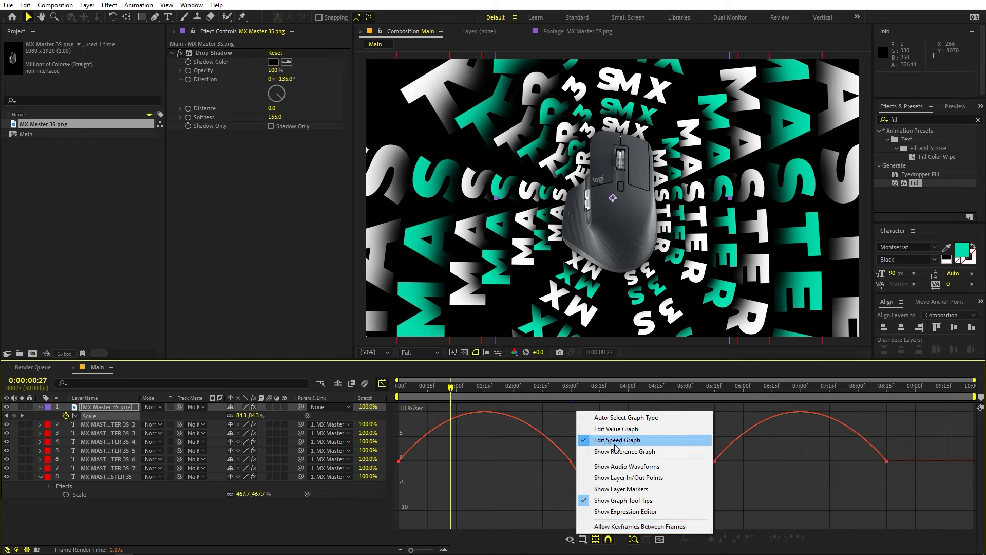
click(616, 429)
- Lengthen the handles of all Scale keyframes for a steeper speed curve, with the outgoing influence at about 55%
drag(906, 453, 397, 501)
drag(535, 465, 513, 459)
drag(428, 461, 446, 458)
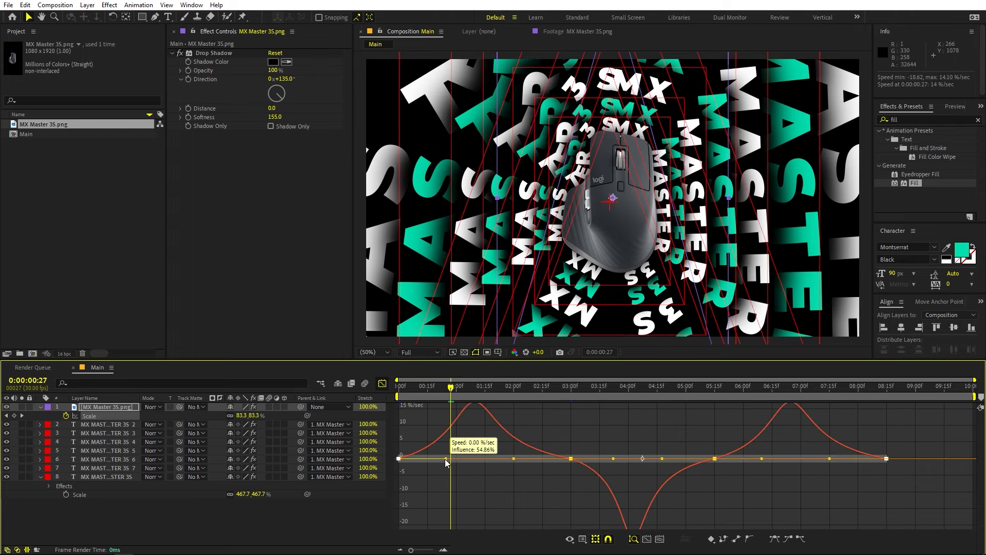
- Preview the eased scale animation from the start and close the graph editor
key(Home)
key(space)
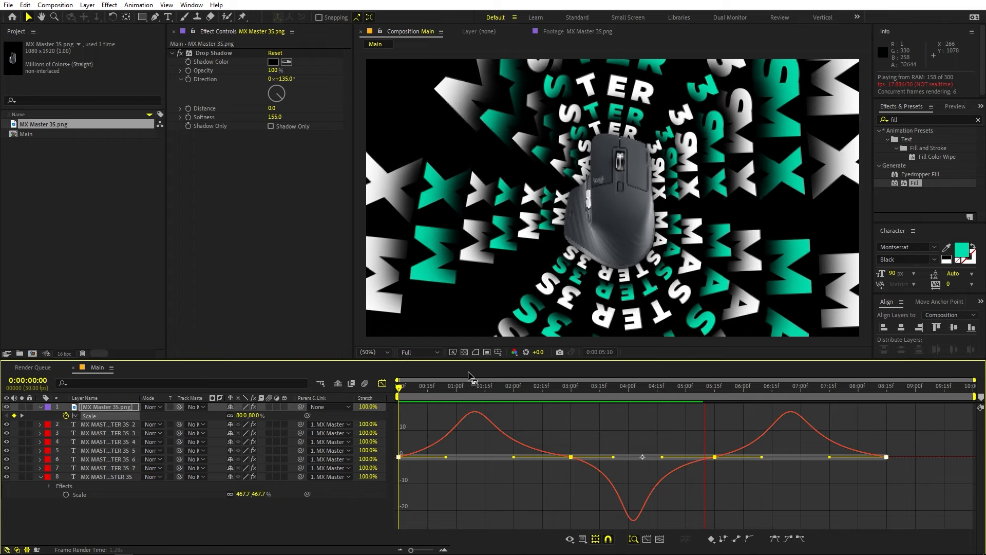
click(383, 385)
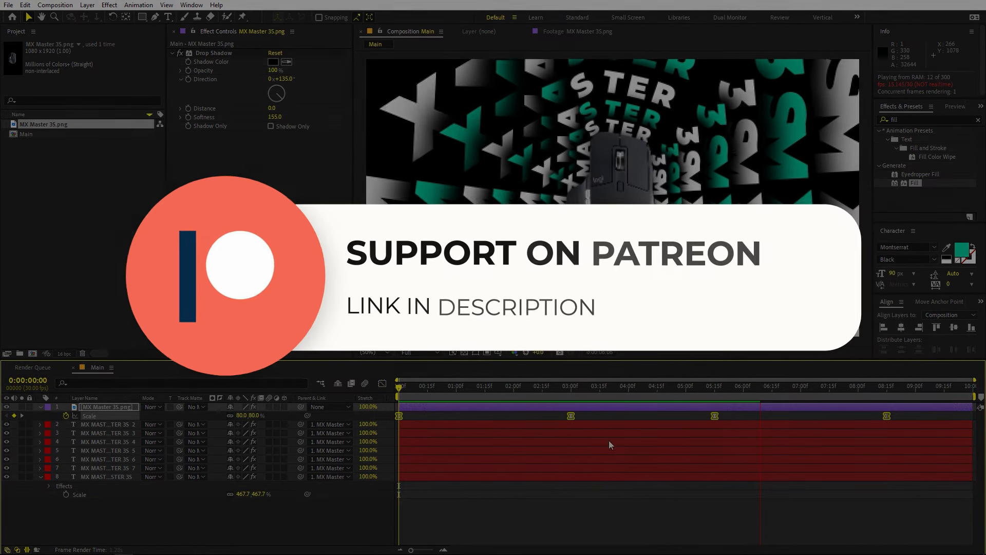